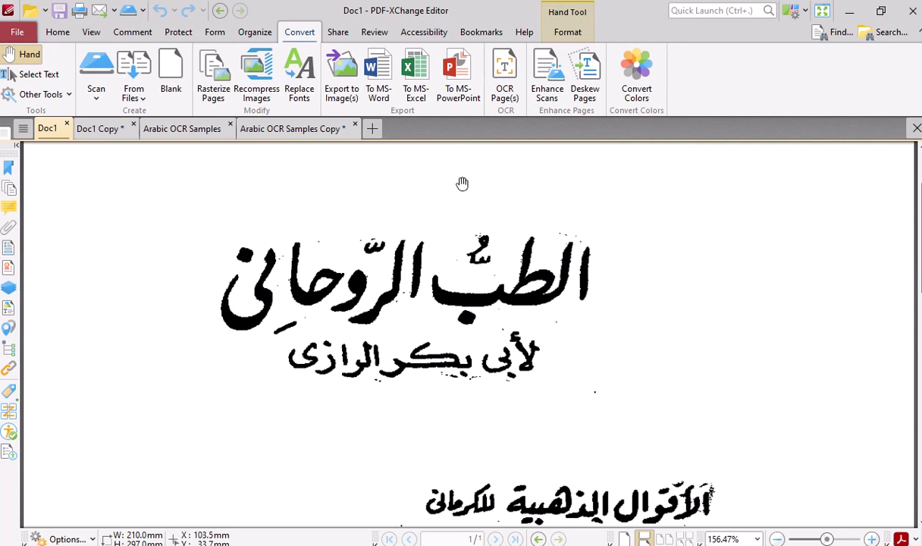
# - Confirm in Preferences that the OCR engine is set to Enhanced (FineReader)
pyautogui.click(27, 32)
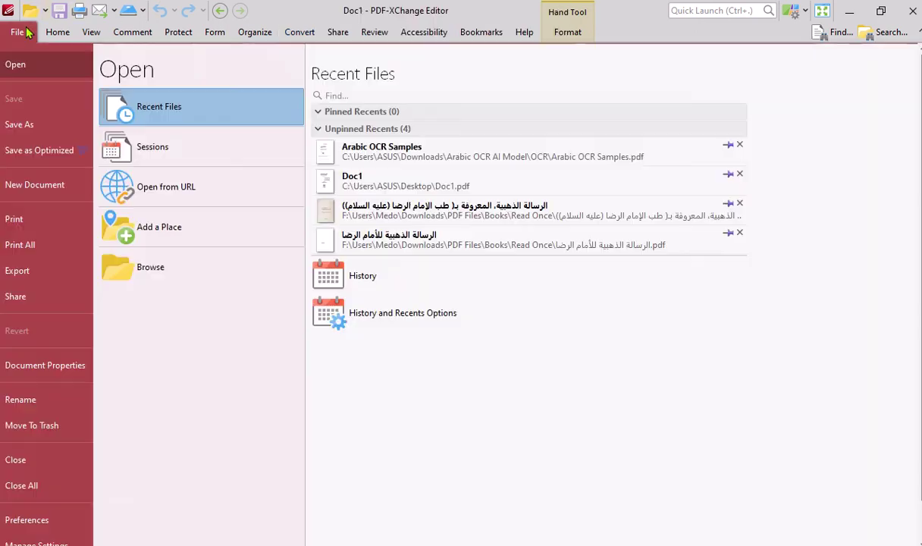
pyautogui.click(72, 519)
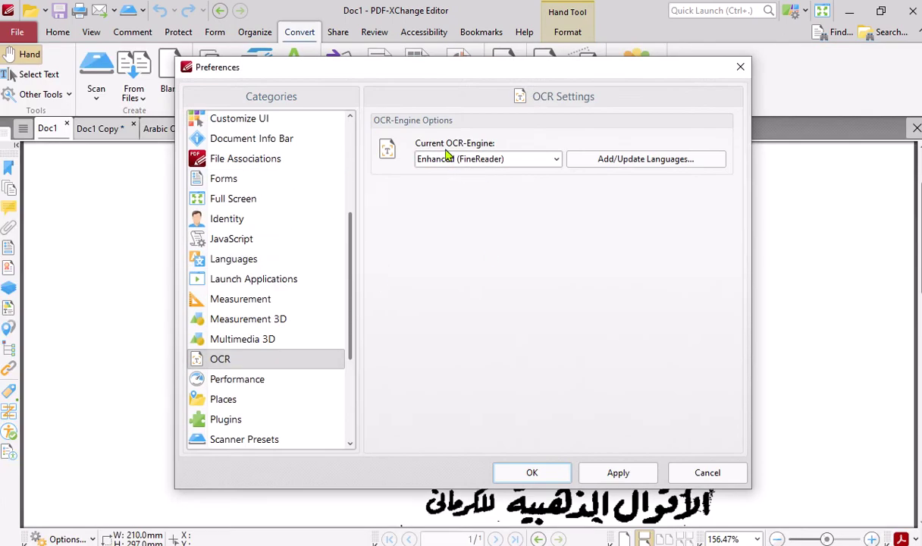
pyautogui.click(556, 161)
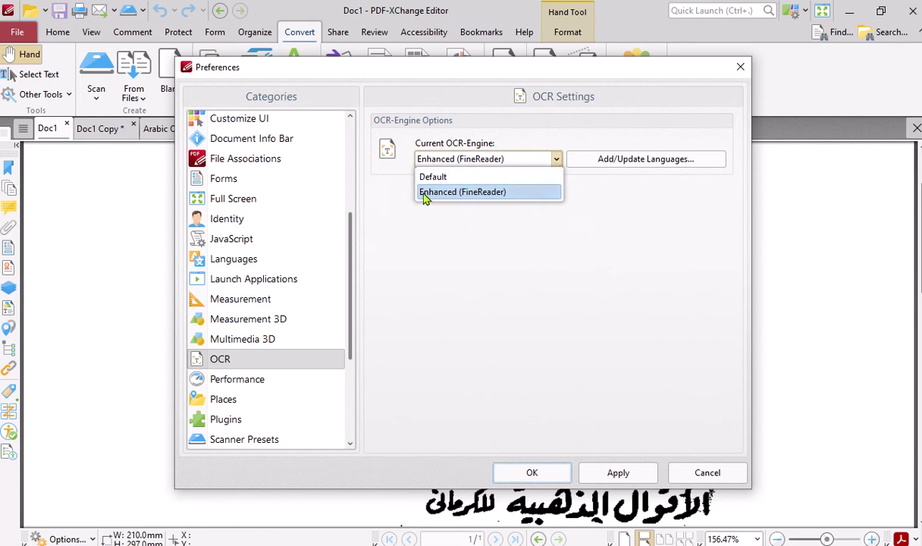
# - Review the Enhanced OCR language list, then cancel Preferences without changing anything
pyautogui.click(496, 239)
pyautogui.click(645, 160)
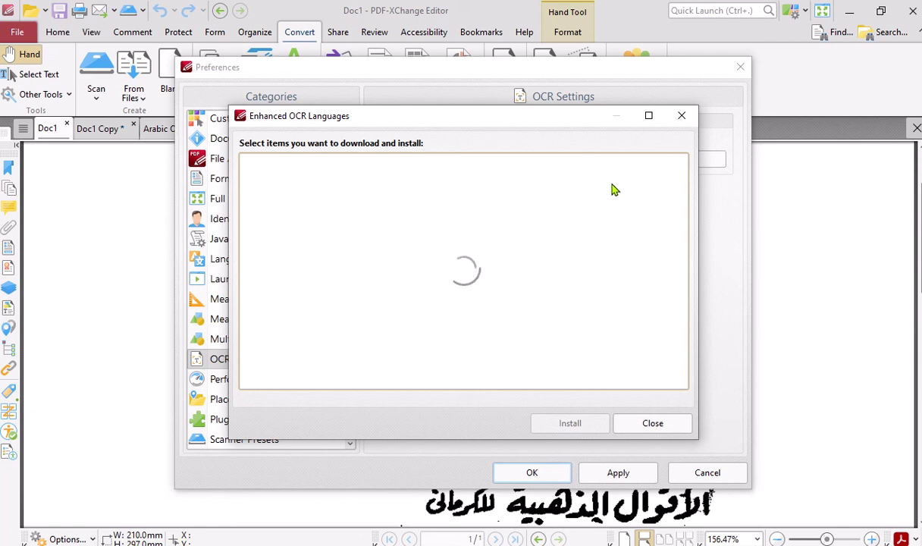
pyautogui.click(649, 419)
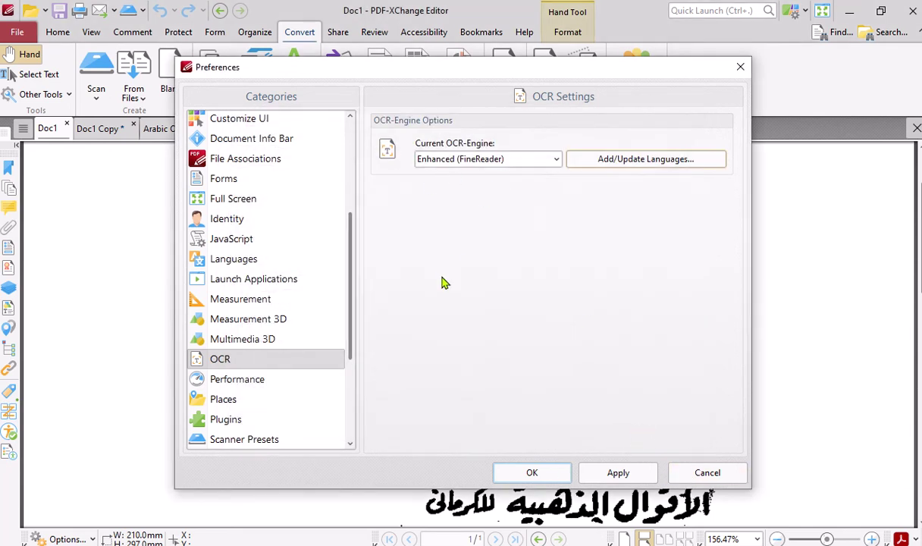
pyautogui.click(693, 477)
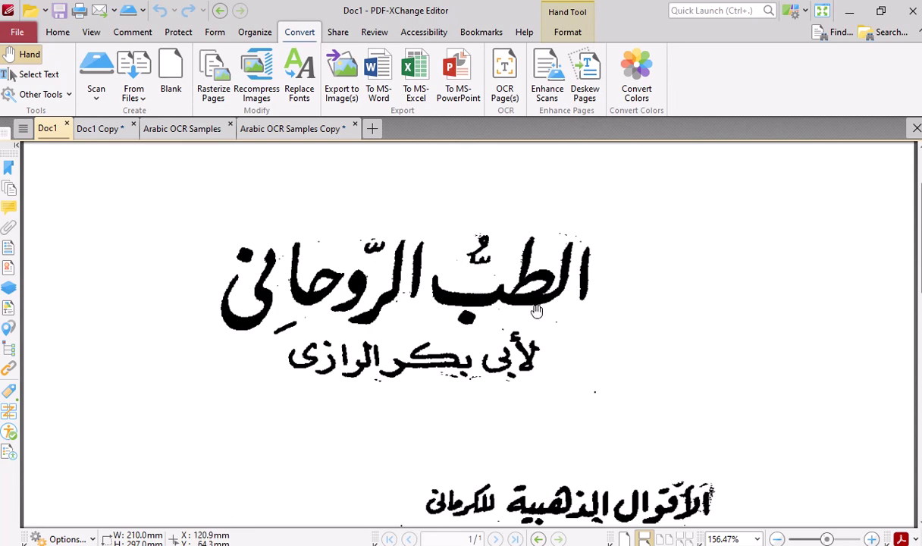
# - Scroll Doc1's scanned page over its Arabic title block, editor credit and 1978 year
pyautogui.scroll(-2, 531, 299)
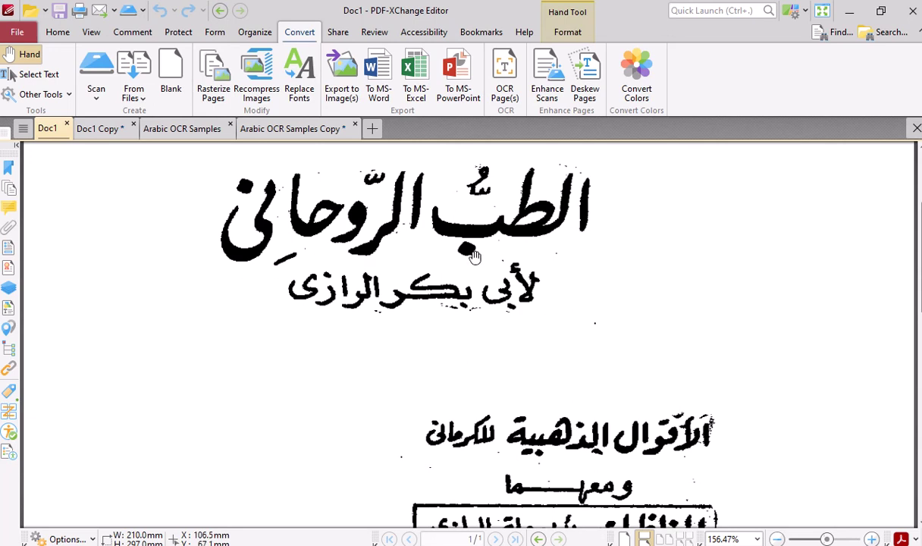
pyautogui.scroll(-3, 476, 262)
pyautogui.scroll(3, 472, 264)
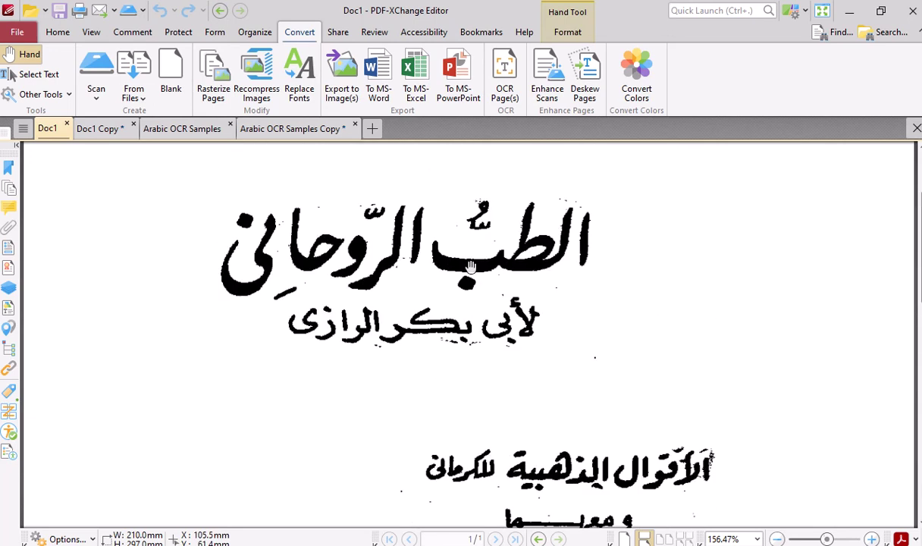
pyautogui.scroll(-6, 470, 265)
pyautogui.scroll(-9, 470, 267)
pyautogui.scroll(4, 469, 267)
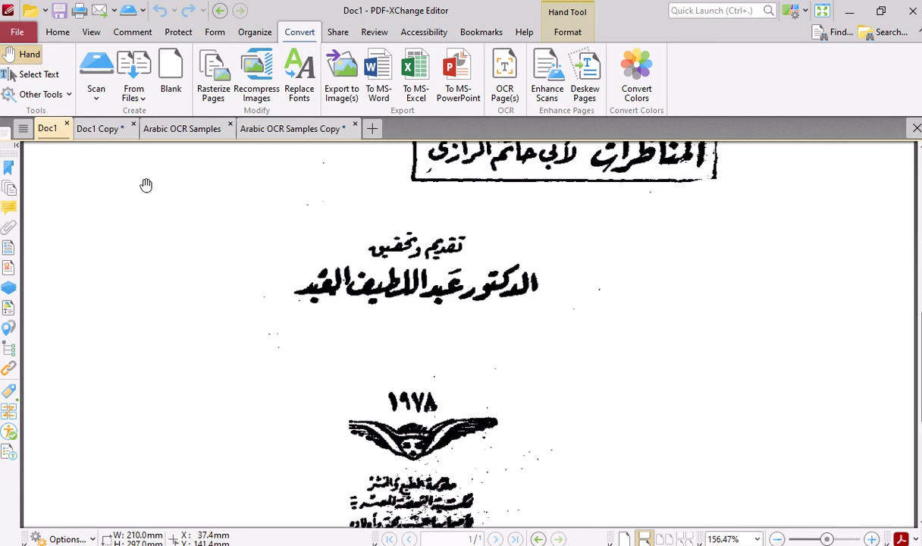
# - Switch to Doc1 Copy and scroll its garbled OCR'd Arabic lines down to the page bottom
pyautogui.click(99, 130)
pyautogui.scroll(-4, 541, 330)
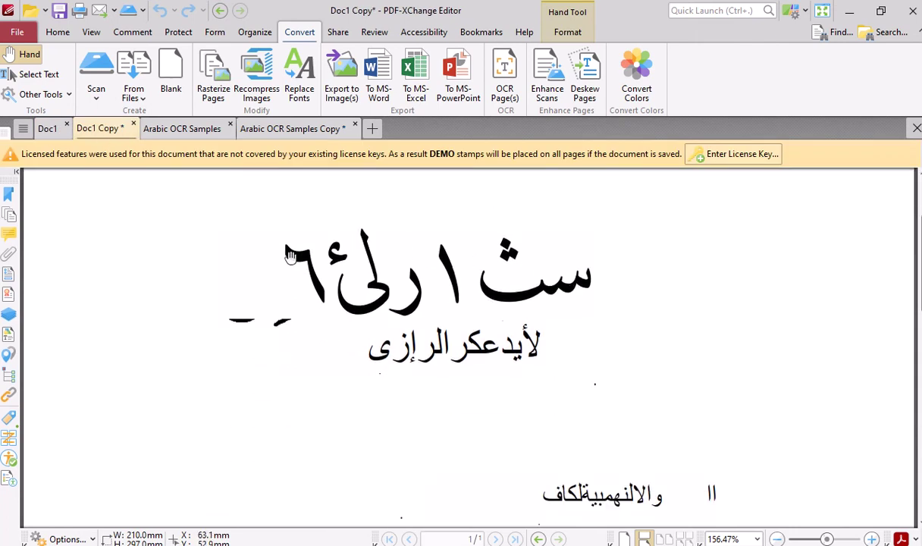
pyautogui.scroll(-6, 529, 276)
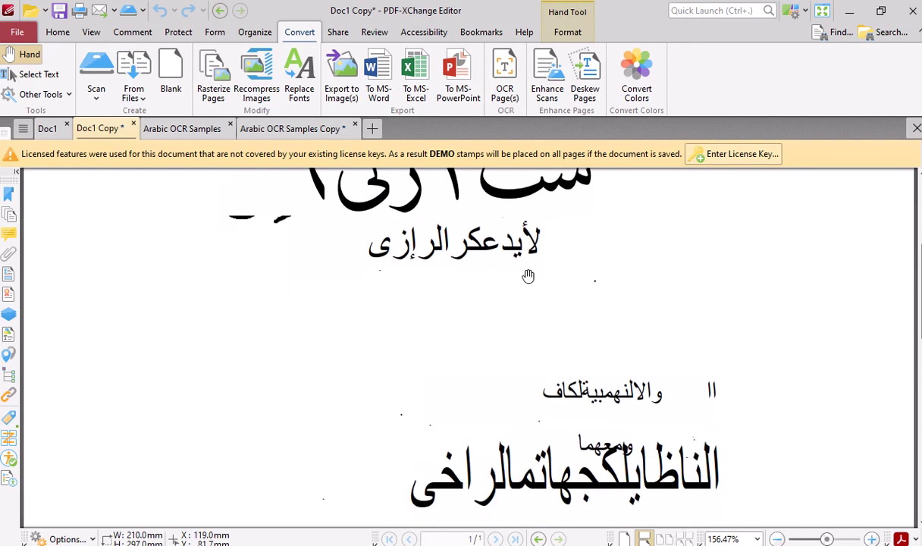
pyautogui.scroll(7, 531, 273)
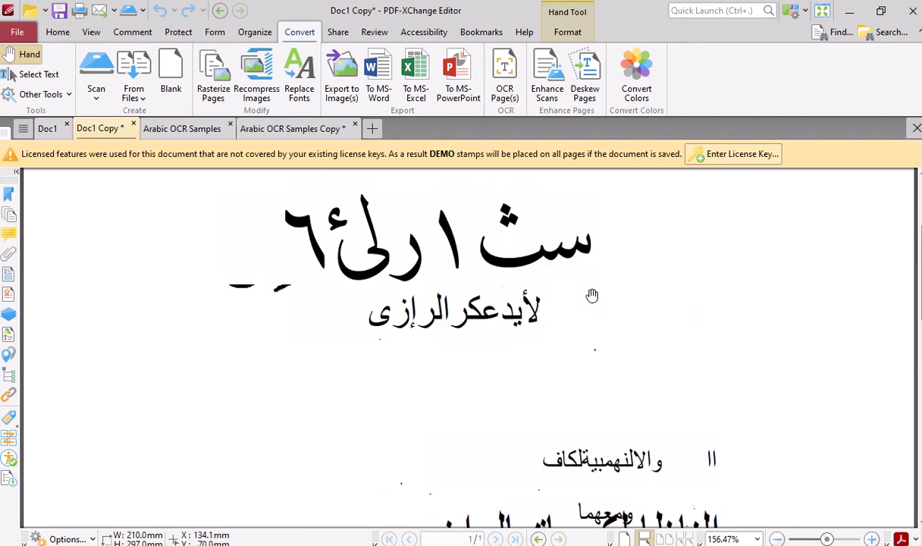
pyautogui.scroll(-16, 523, 281)
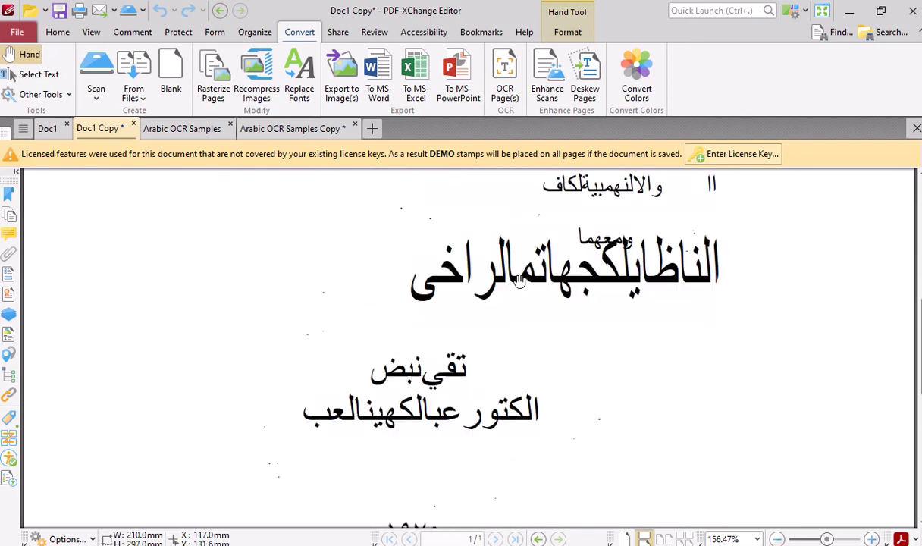
pyautogui.scroll(-5, 520, 282)
pyautogui.scroll(1, 520, 282)
pyautogui.scroll(-1, 520, 282)
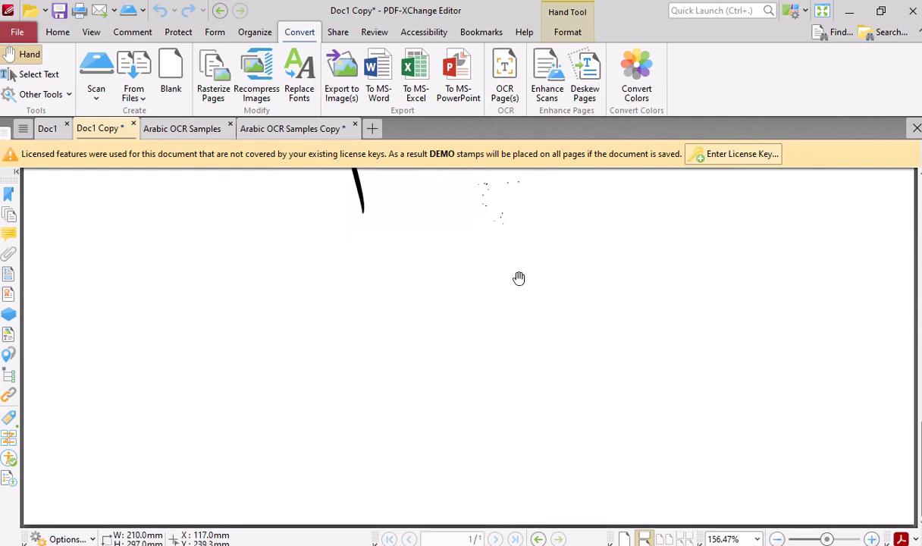
# - Switch to the Arabic OCR Samples document and jump to its first page
pyautogui.click(169, 129)
pyautogui.scroll(6, 780, 363)
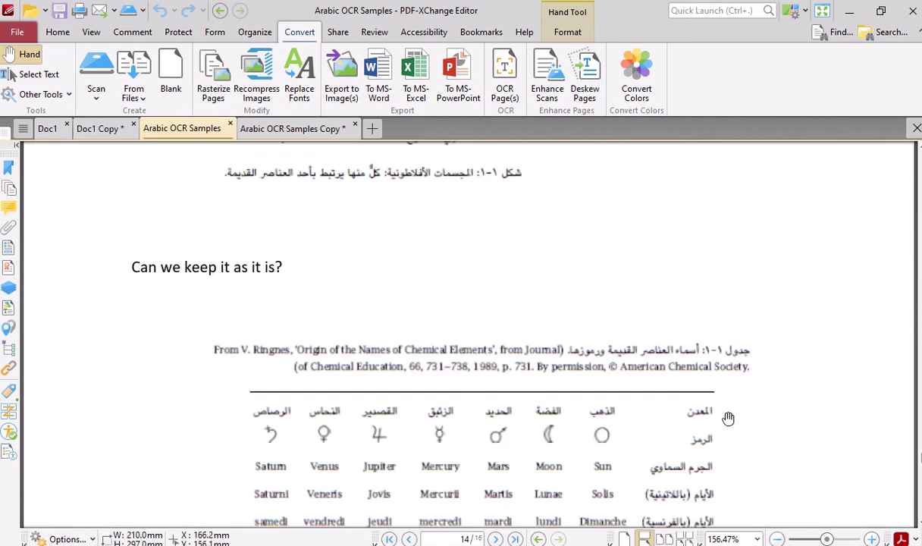
pyautogui.scroll(12, 727, 419)
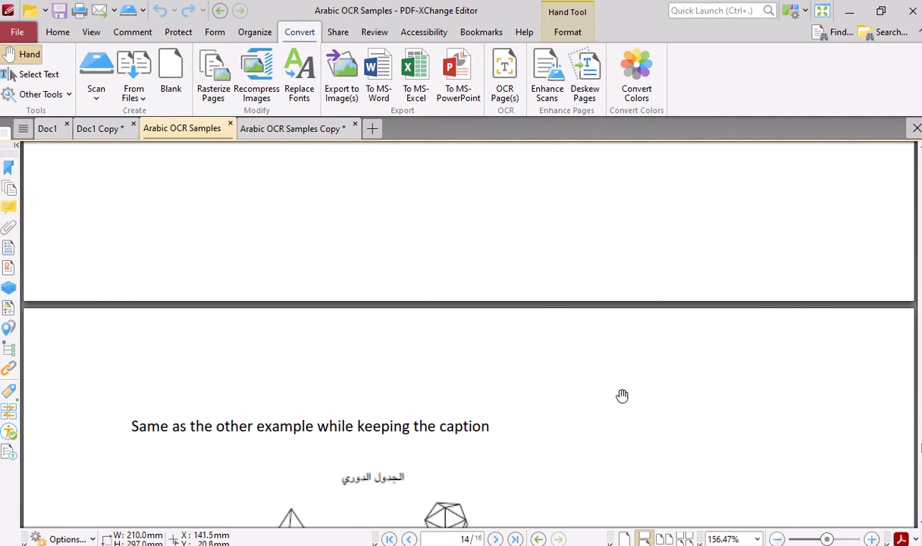
pyautogui.click(389, 538)
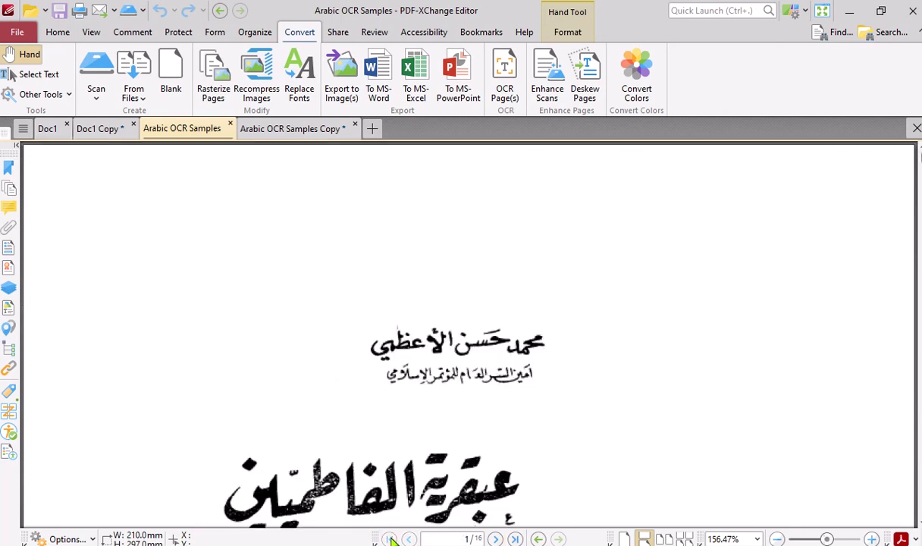
# - Scroll through page 1's title and notes to page 2's title-formatting instructions
pyautogui.scroll(-3, 475, 372)
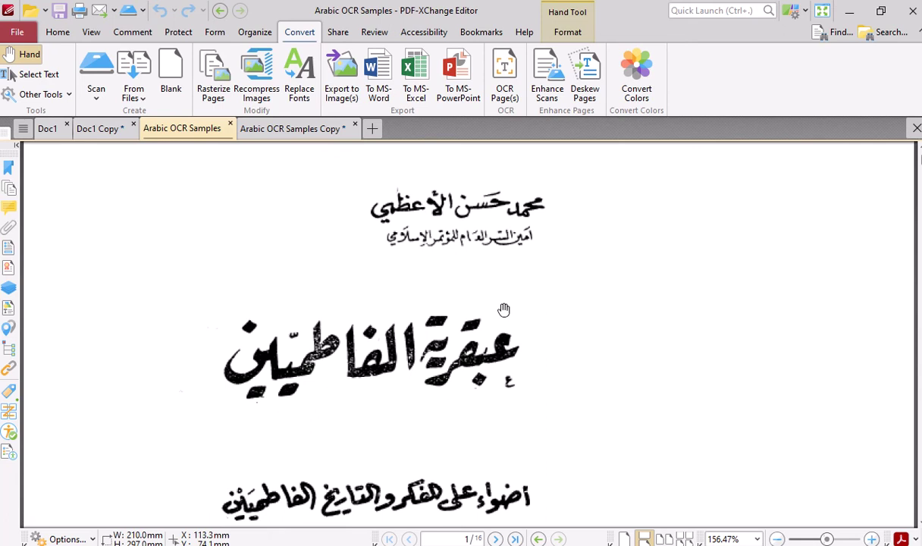
pyautogui.scroll(-2, 469, 286)
pyautogui.scroll(-5, 531, 291)
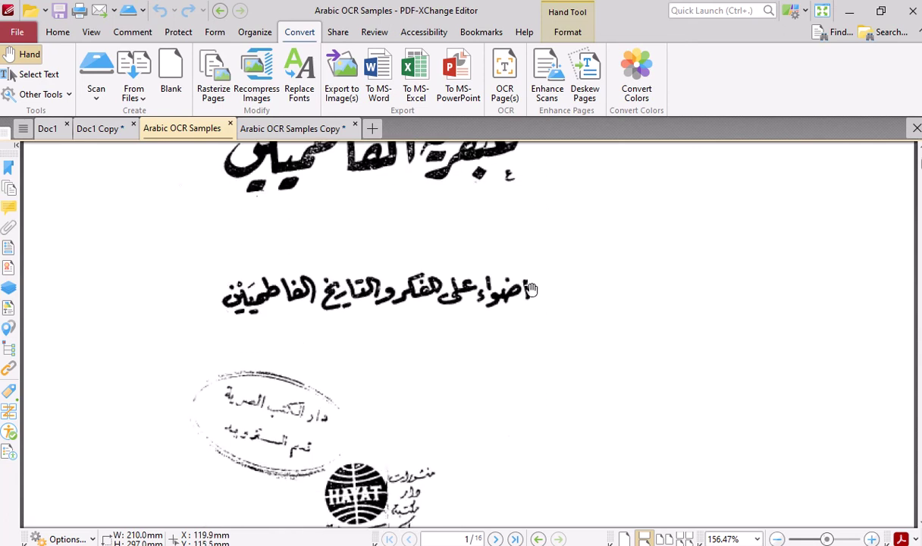
pyautogui.scroll(8, 531, 295)
pyautogui.scroll(-4, 470, 286)
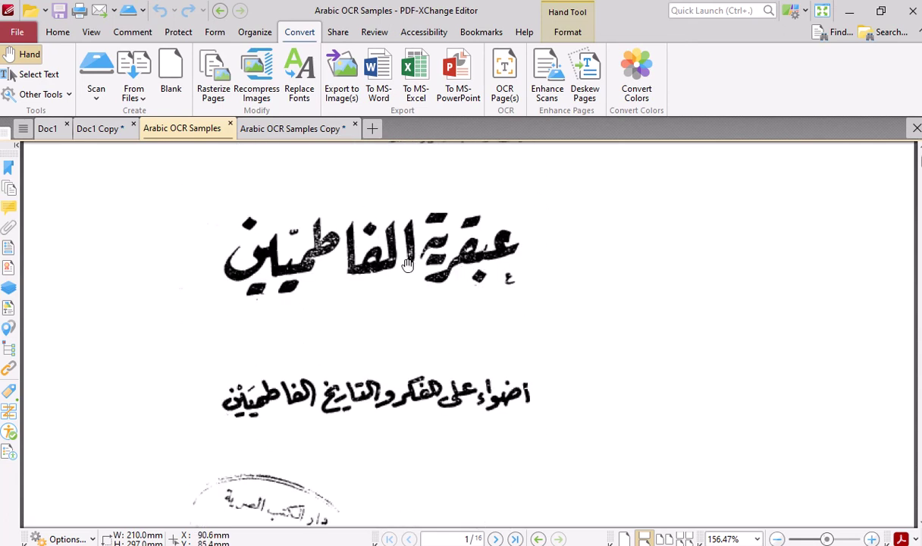
pyautogui.scroll(-7, 357, 273)
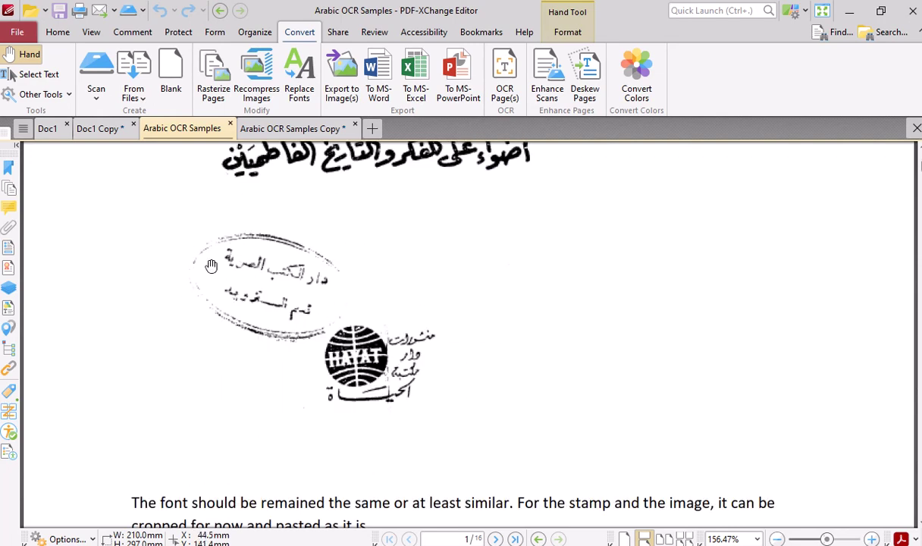
pyautogui.scroll(-6, 346, 342)
pyautogui.scroll(4, 406, 326)
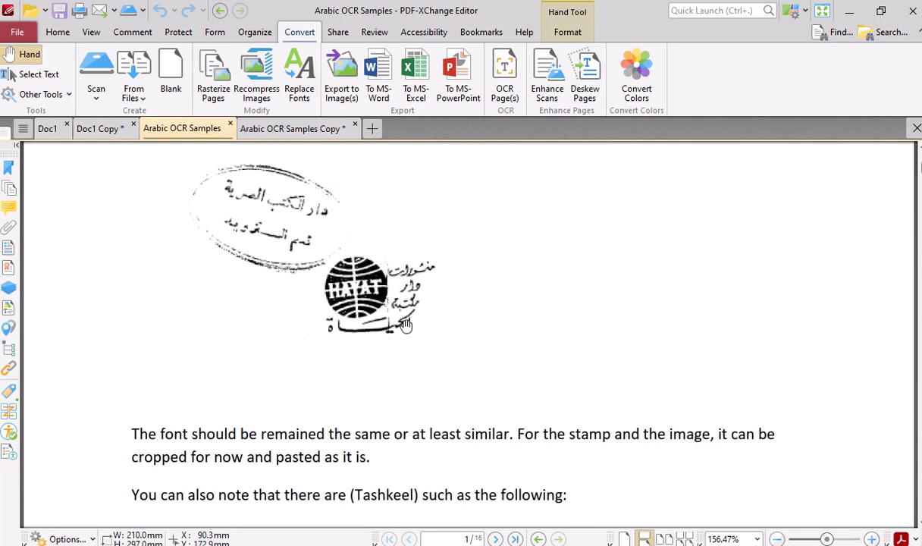
pyautogui.scroll(-9, 406, 323)
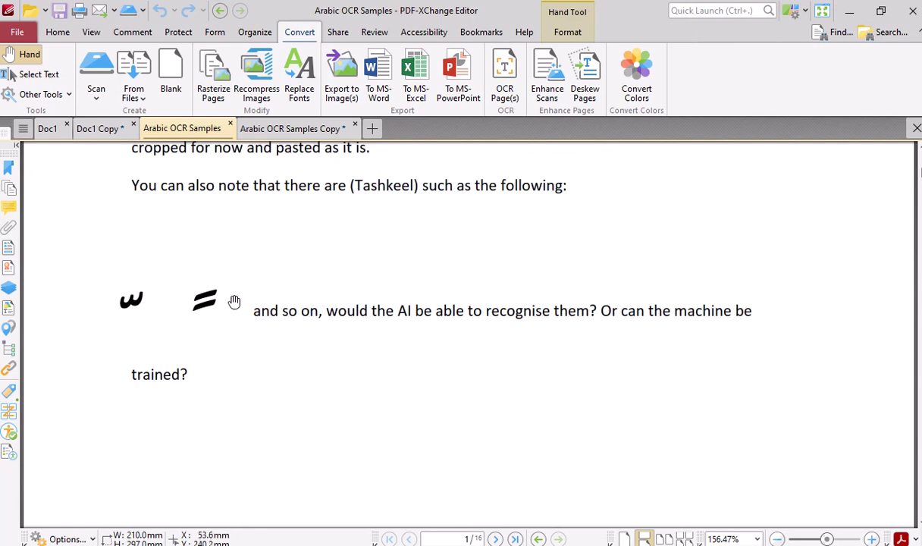
pyautogui.scroll(-10, 227, 319)
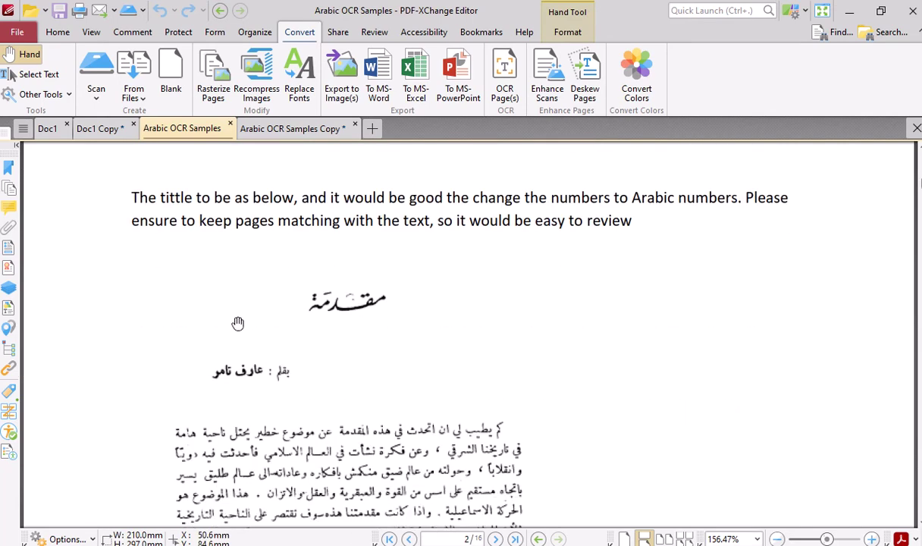
# - Scroll from page 4 of Arabic OCR Samples down toward the skewed page-6 scan
pyautogui.scroll(-5, 232, 320)
pyautogui.scroll(-4, 433, 304)
pyautogui.scroll(-20, 365, 279)
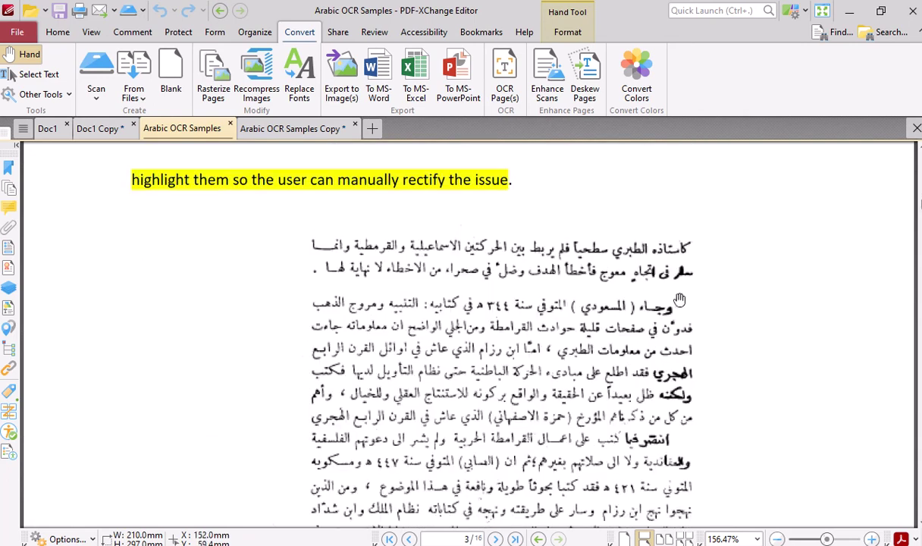
pyautogui.scroll(-20, 648, 398)
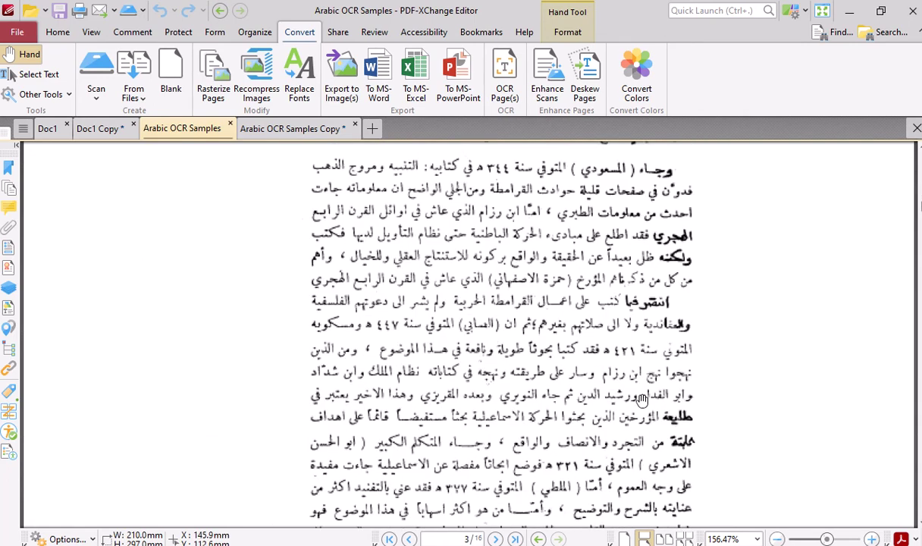
pyautogui.scroll(-15, 642, 401)
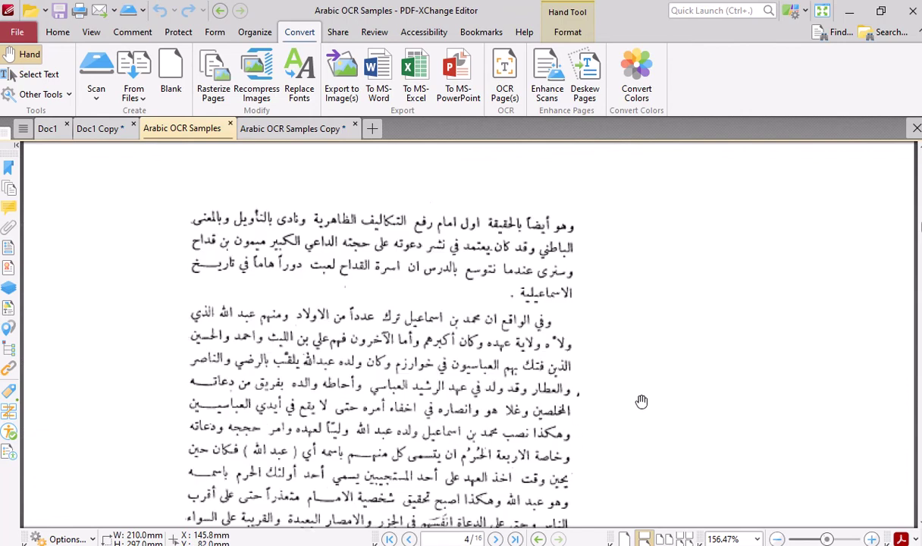
pyautogui.scroll(-1, 545, 346)
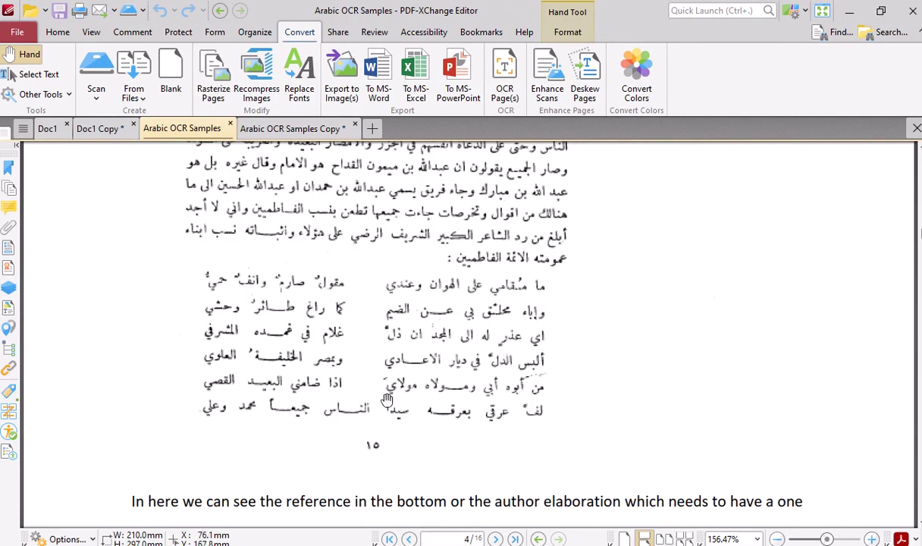
pyautogui.scroll(-3, 500, 365)
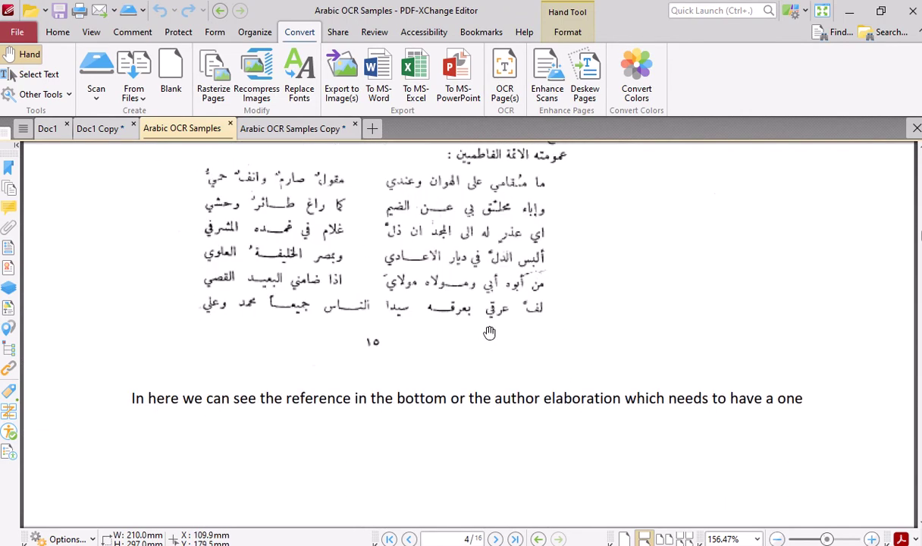
pyautogui.scroll(7, 490, 329)
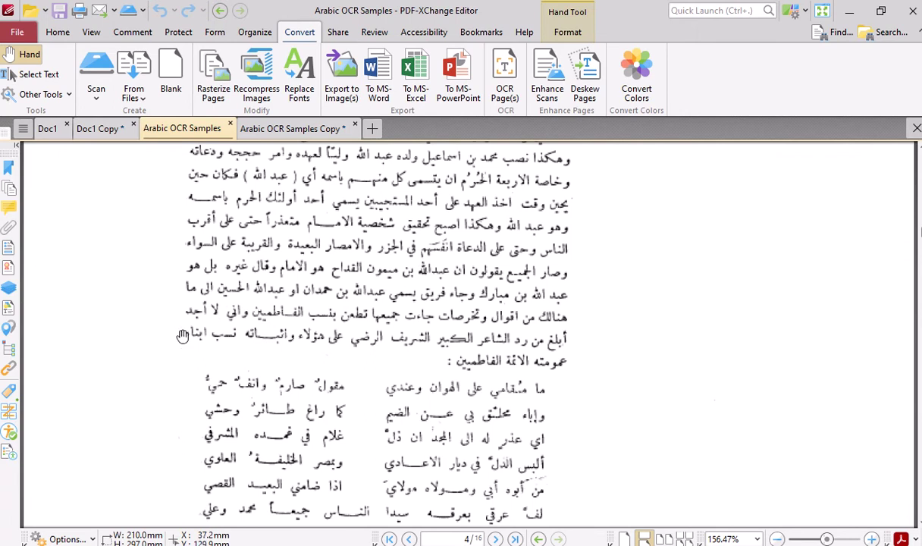
pyautogui.scroll(2, 288, 337)
# - Continue scrolling past page 6 to page 7's note about handling an image
pyautogui.scroll(-15, 356, 337)
pyautogui.scroll(-15, 362, 338)
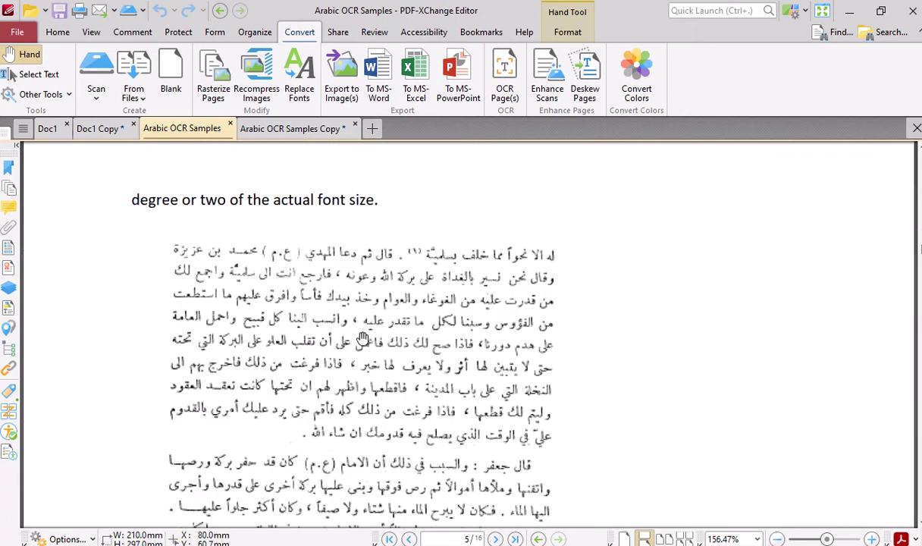
pyautogui.scroll(-1, 363, 338)
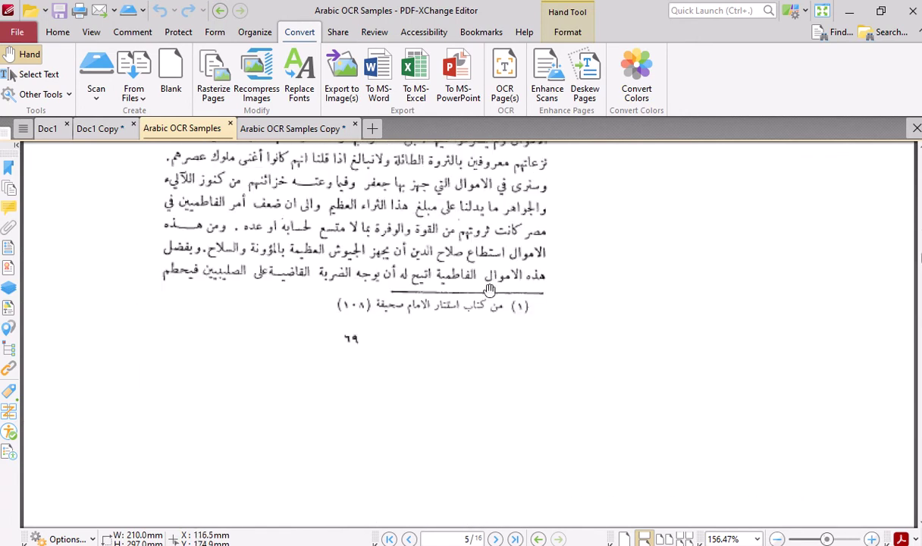
pyautogui.scroll(-10, 474, 306)
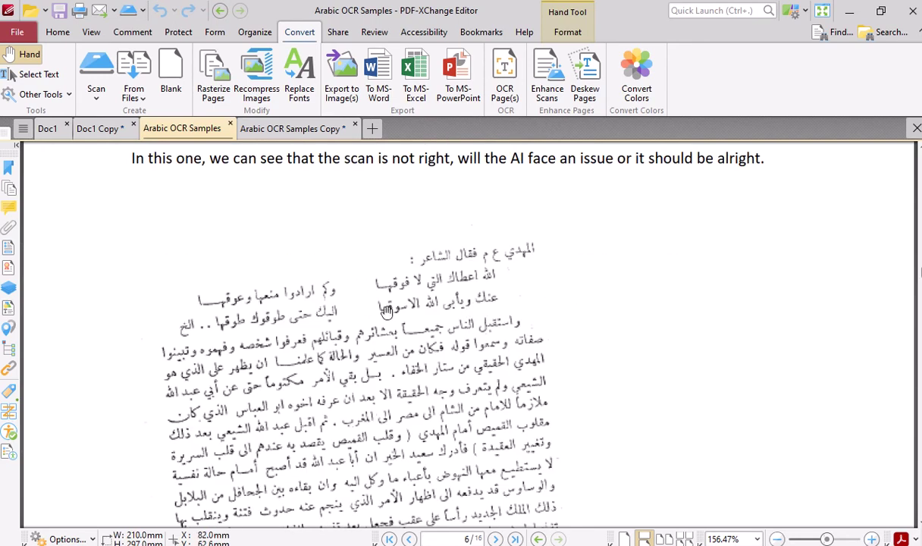
pyautogui.scroll(-2, 389, 302)
pyautogui.scroll(-4, 281, 263)
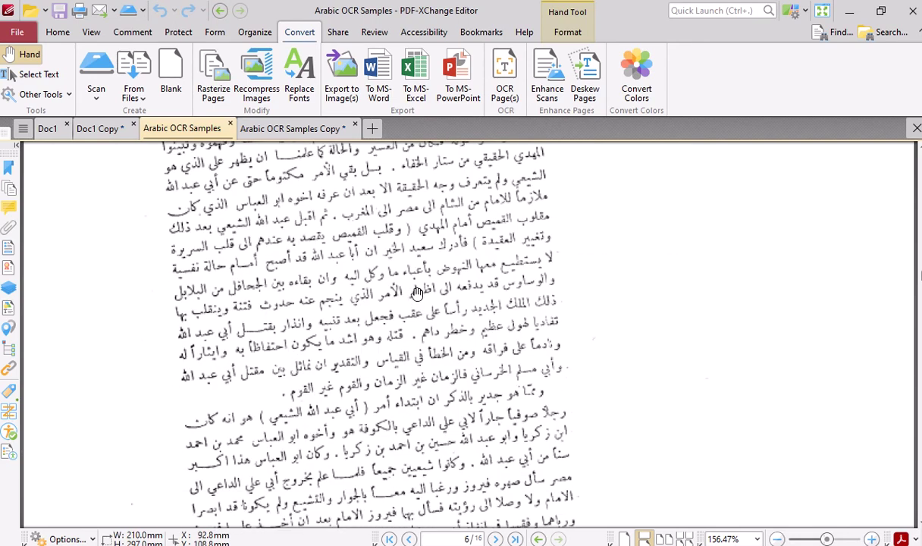
pyautogui.scroll(5, 364, 258)
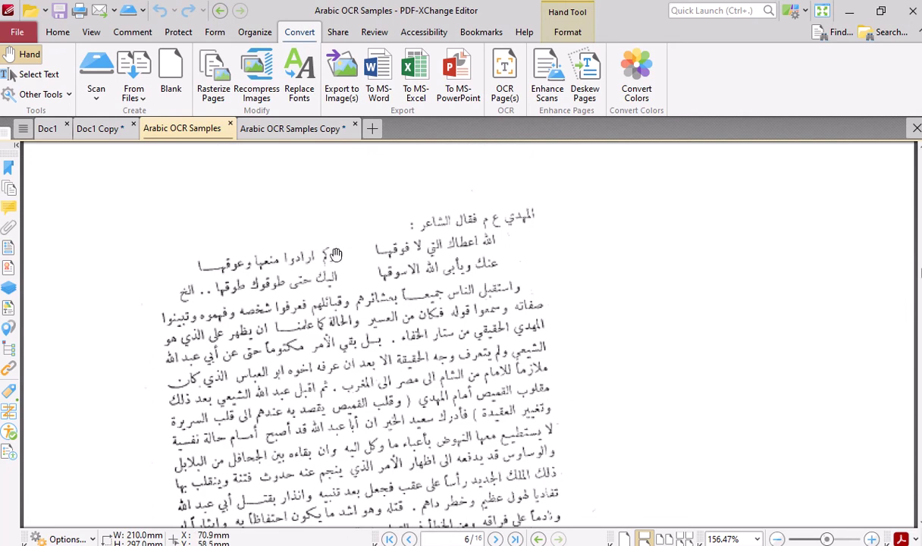
pyautogui.scroll(-15, 390, 292)
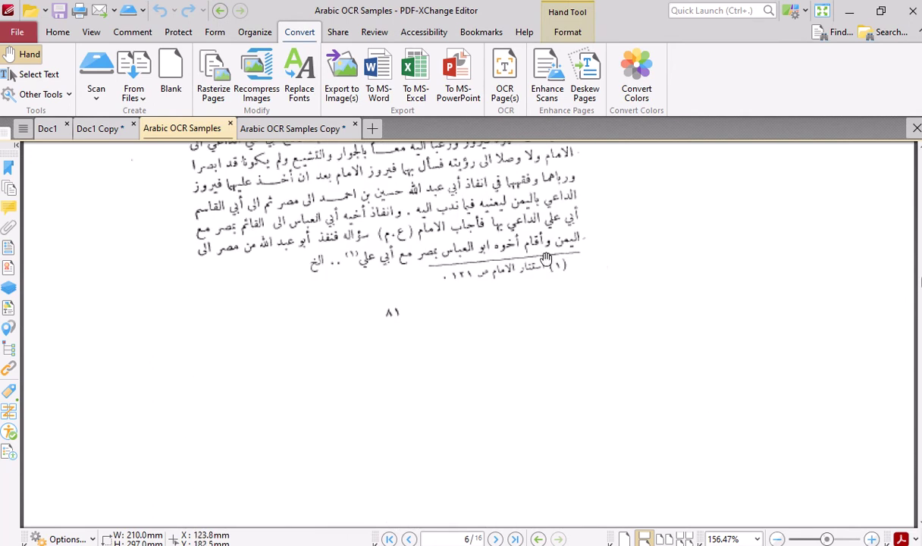
pyautogui.scroll(-10, 501, 284)
pyautogui.scroll(-10, 494, 291)
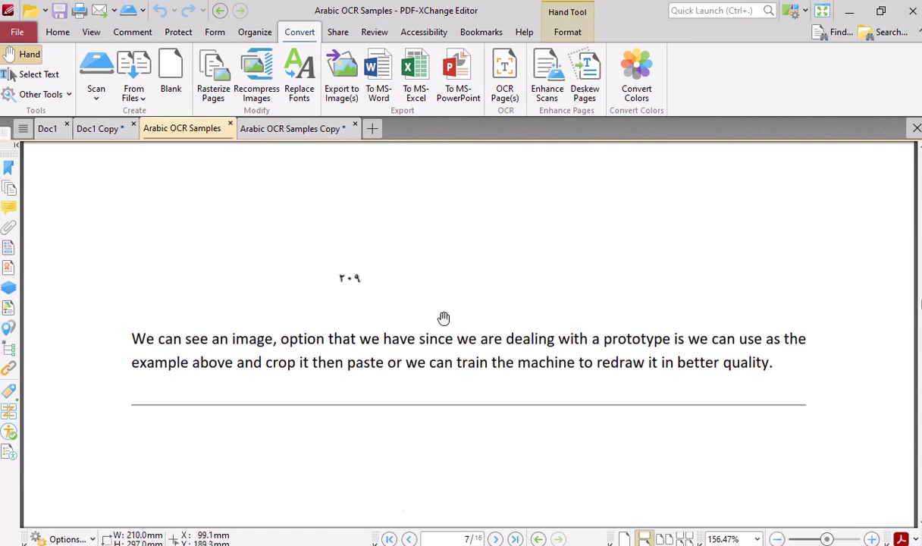
# - Scroll through the map and equation pages of Arabic OCR Samples
pyautogui.scroll(-5, 432, 303)
pyautogui.scroll(-10, 409, 227)
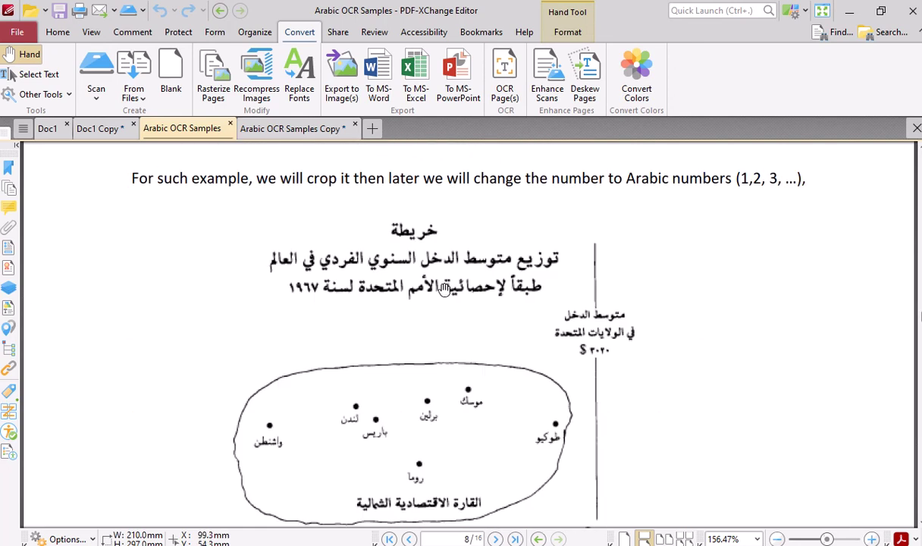
pyautogui.scroll(-1, 444, 291)
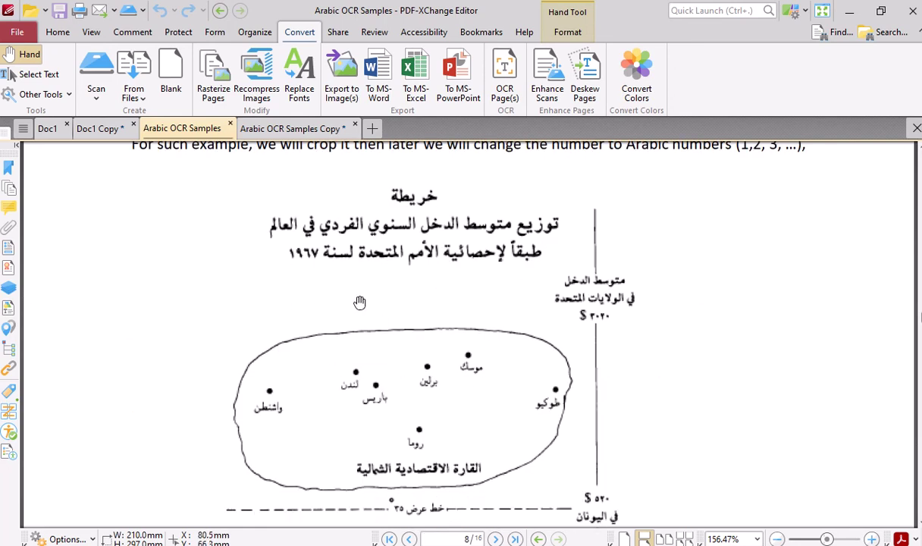
pyautogui.scroll(-9, 474, 296)
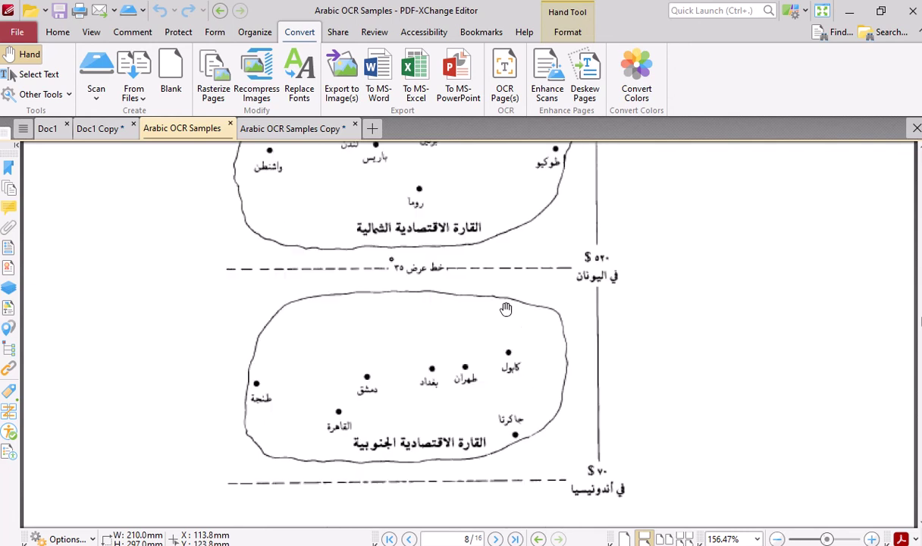
pyautogui.scroll(7, 506, 307)
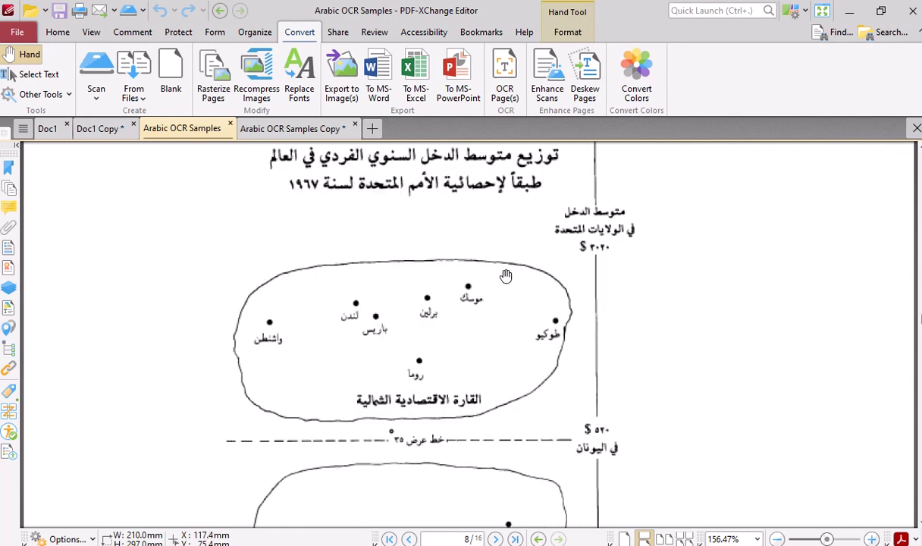
pyautogui.scroll(2, 491, 302)
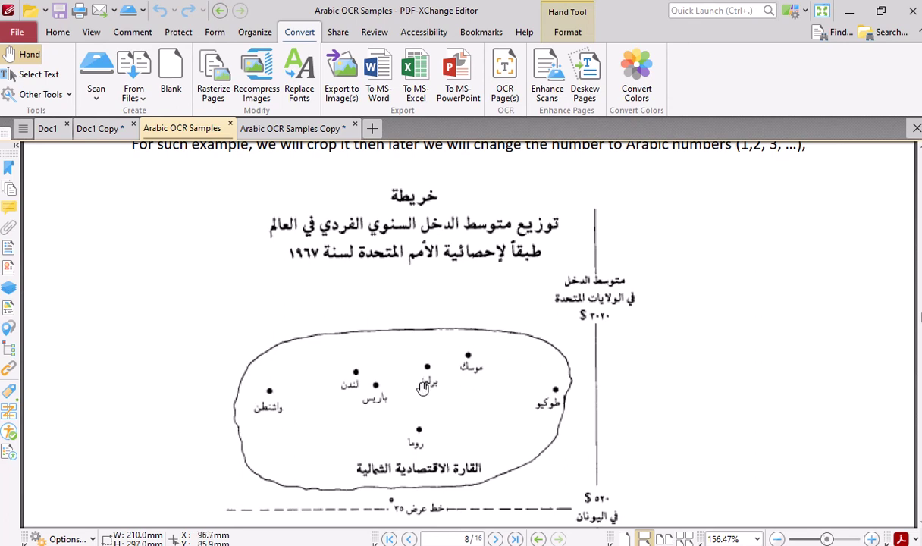
pyautogui.scroll(-4, 425, 388)
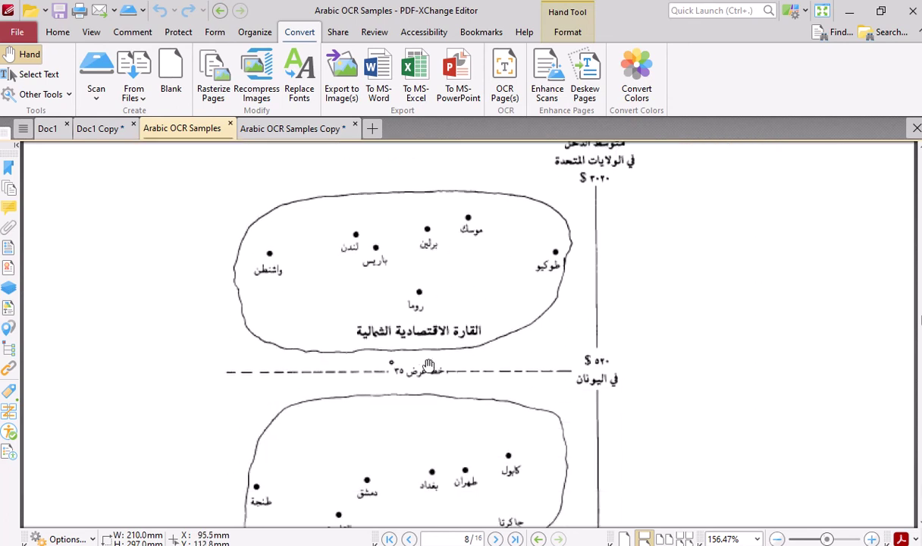
pyautogui.scroll(-1, 344, 271)
pyautogui.scroll(-12, 344, 271)
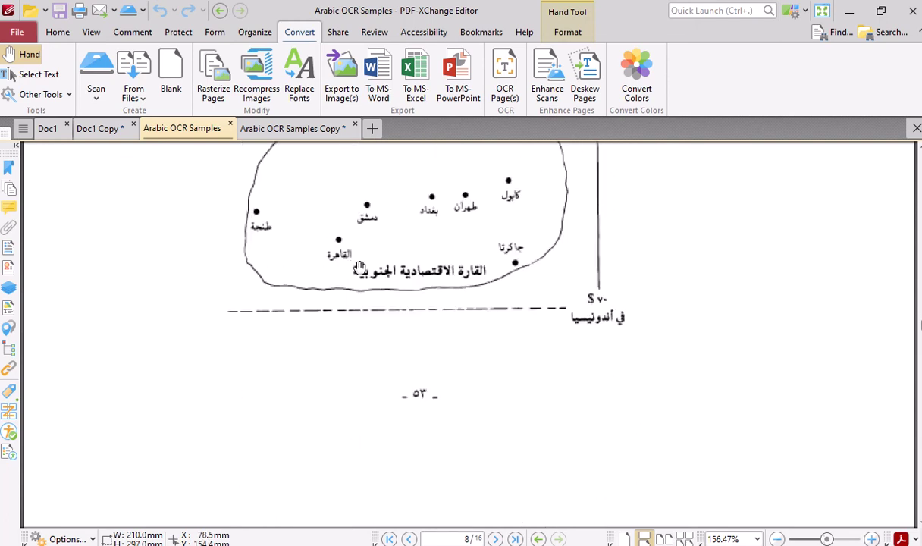
pyautogui.scroll(-10, 376, 281)
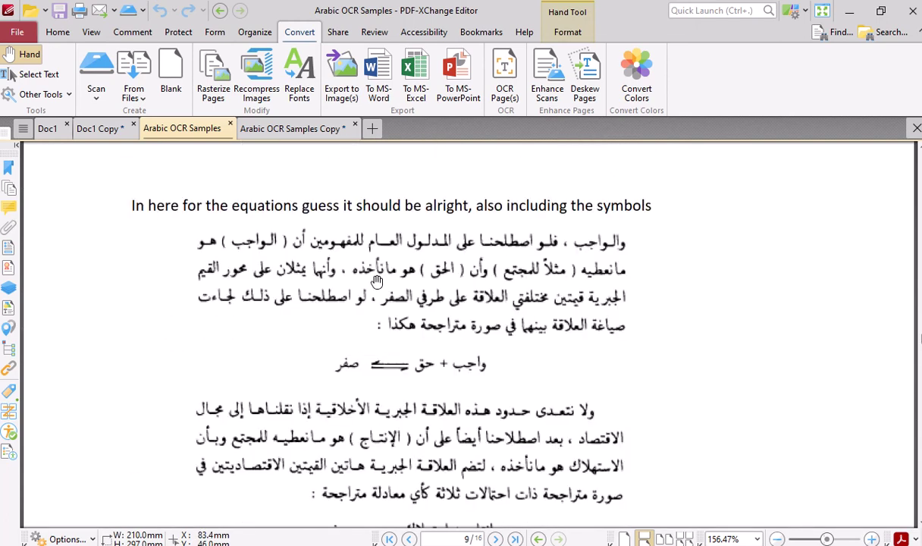
# - Continue past page 10's index to the end of page 11's table of contents
pyautogui.scroll(-5, 311, 262)
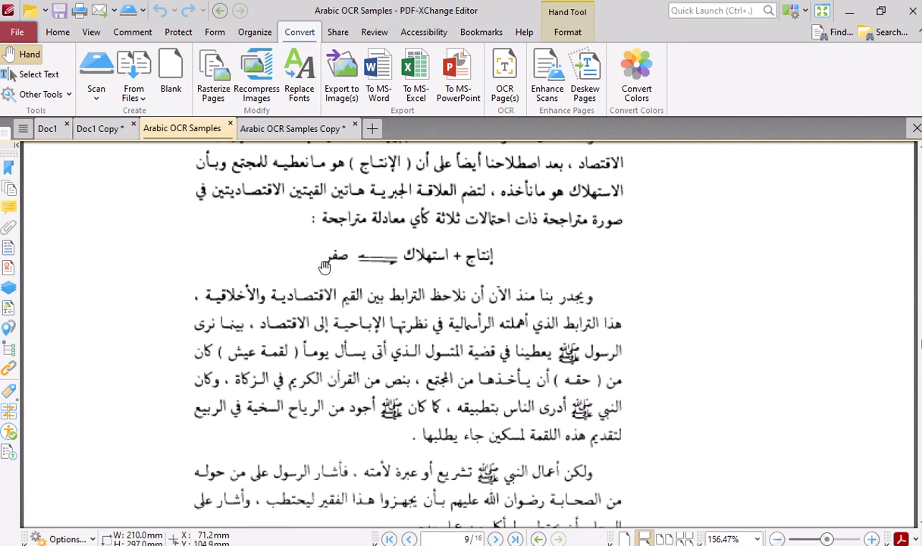
pyautogui.scroll(-18, 570, 370)
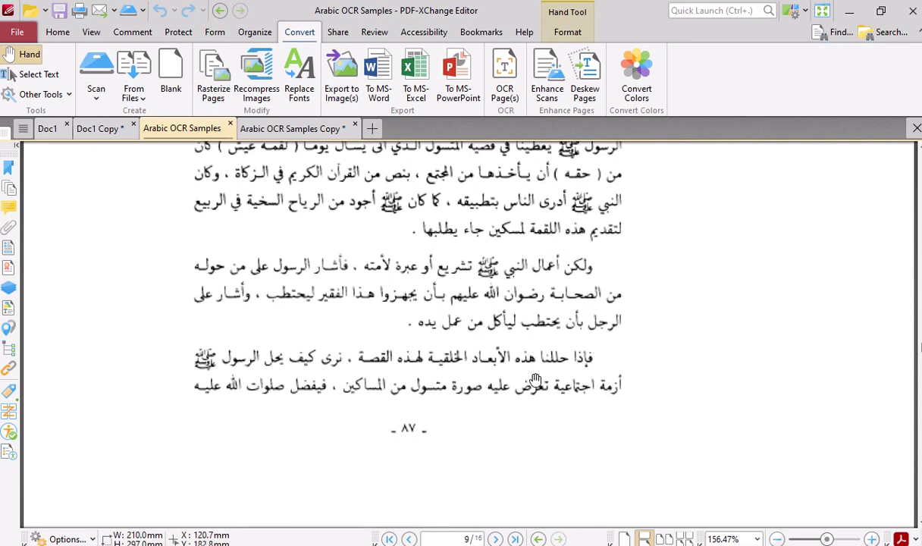
pyautogui.scroll(-8, 535, 379)
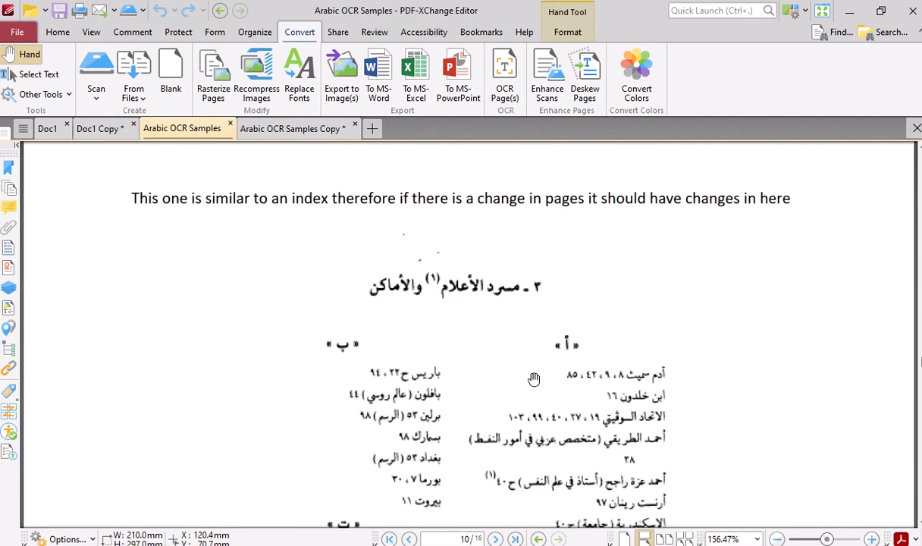
pyautogui.scroll(-2, 534, 378)
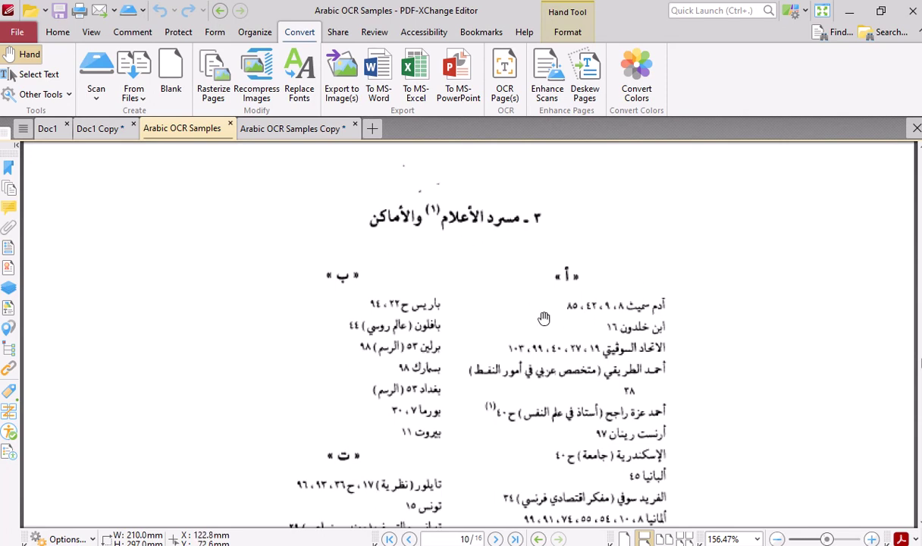
pyautogui.scroll(-20, 544, 318)
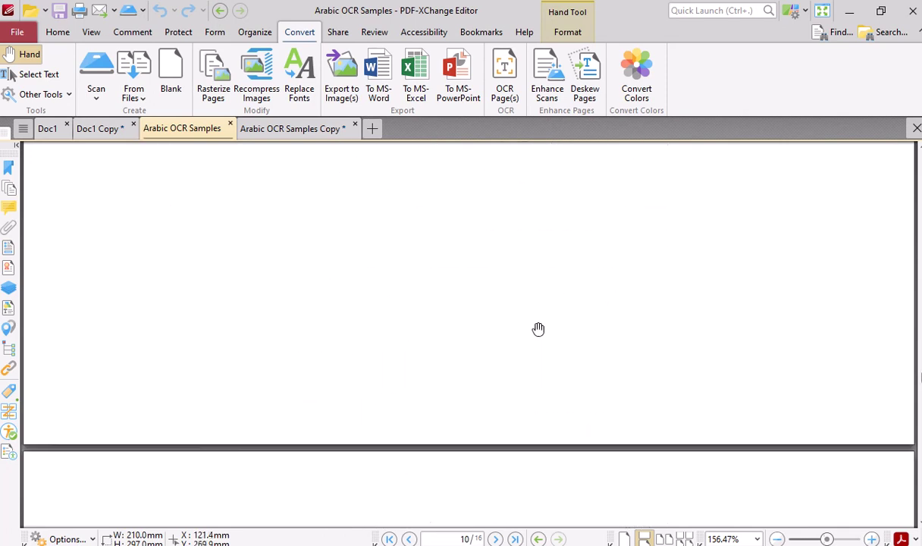
pyautogui.scroll(-14, 539, 328)
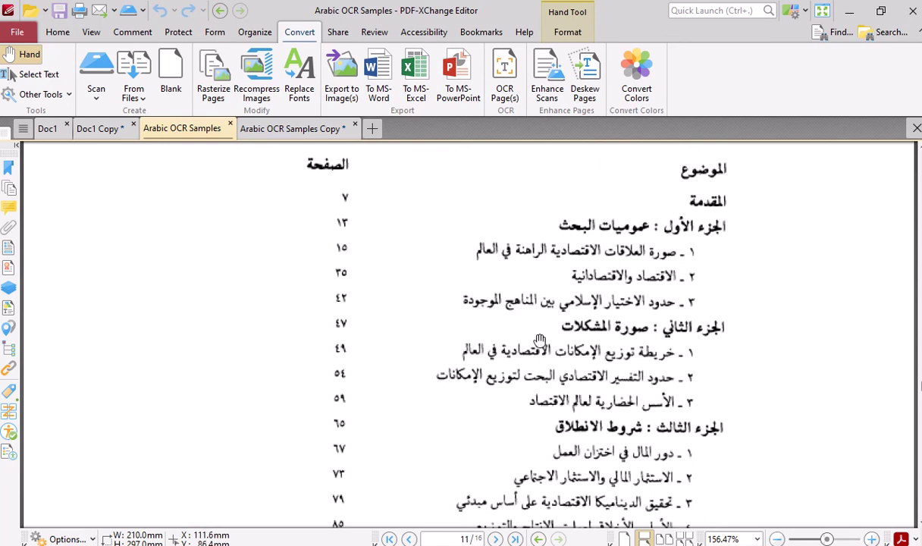
pyautogui.scroll(-2, 490, 319)
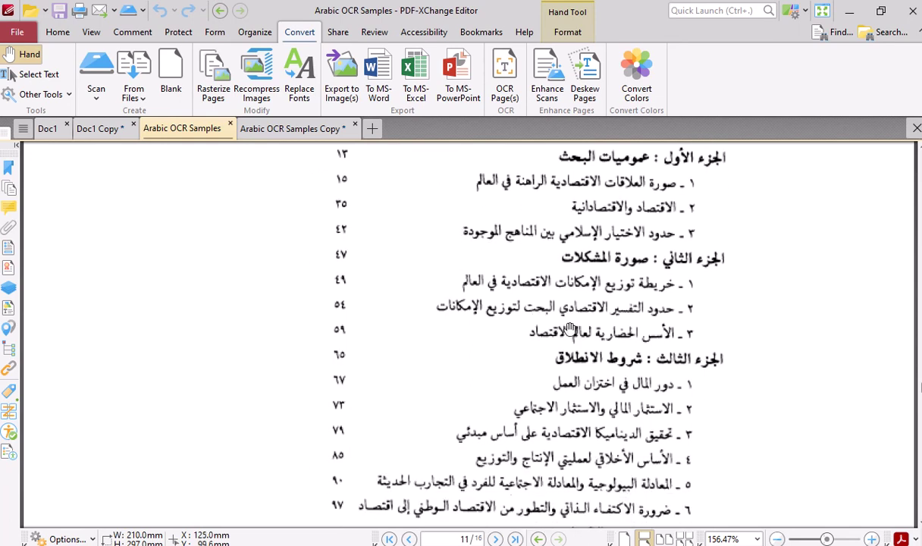
pyautogui.scroll(-5, 576, 385)
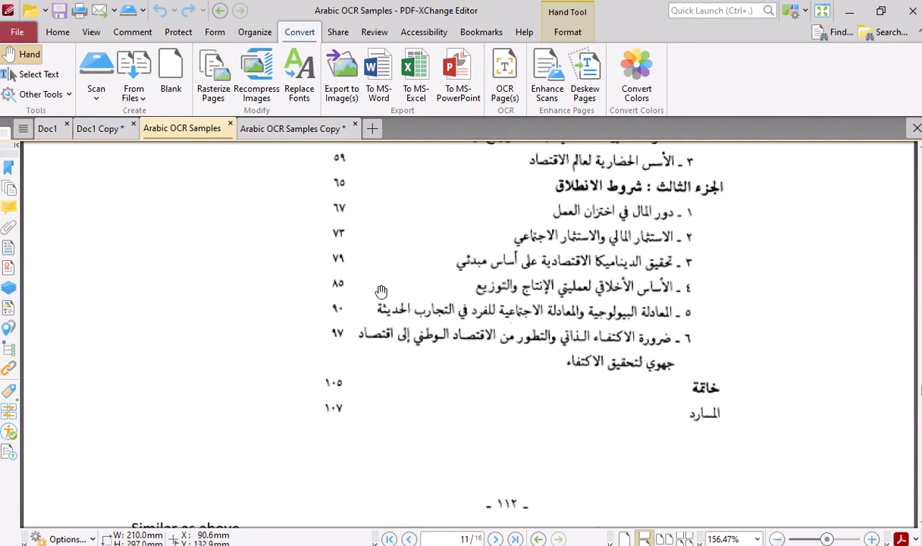
pyautogui.scroll(-15, 464, 359)
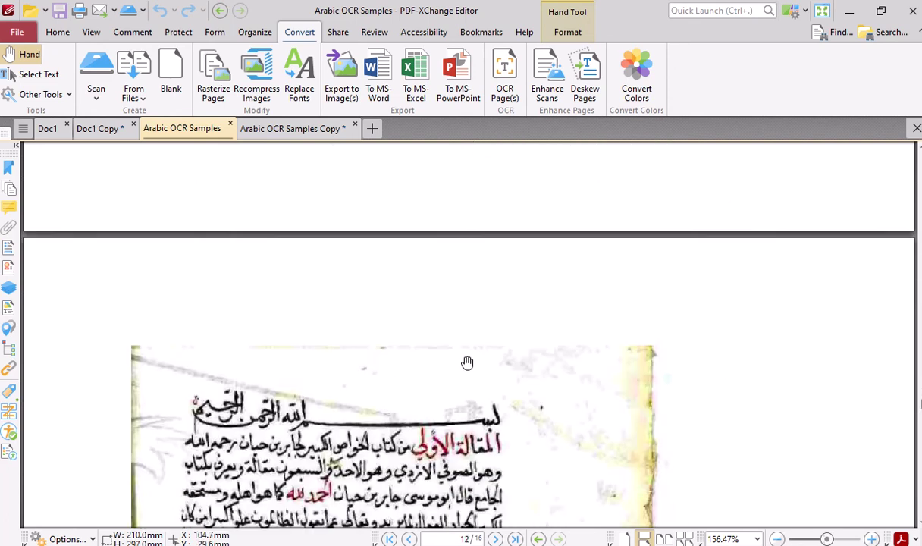
pyautogui.scroll(-3, 394, 265)
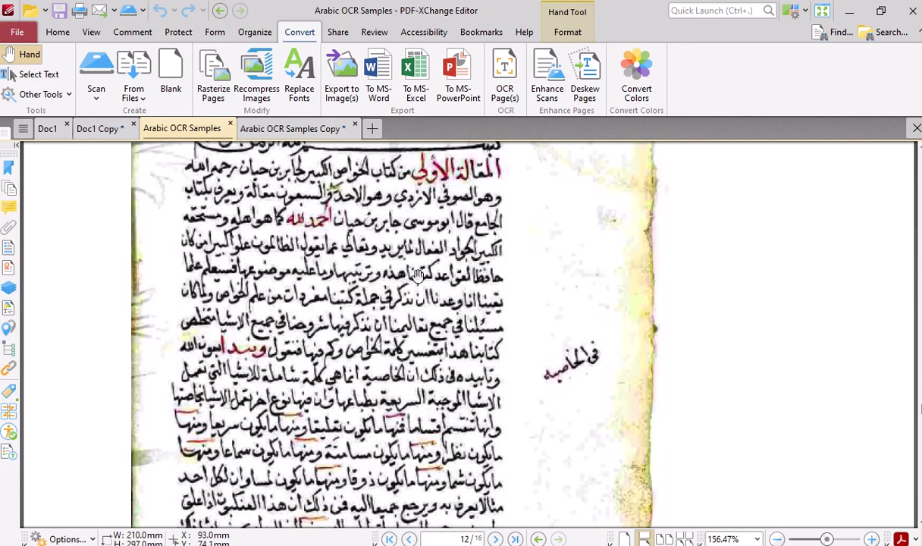
pyautogui.scroll(-12, 376, 285)
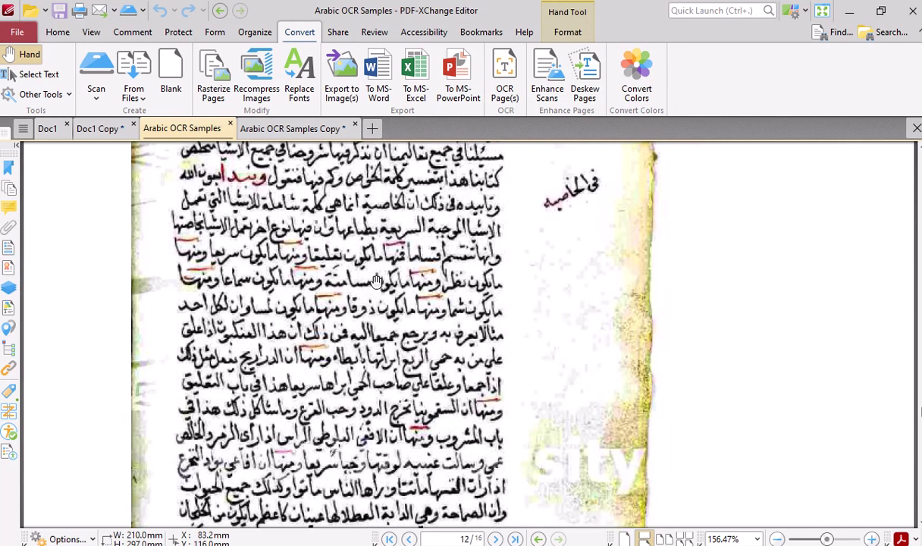
pyautogui.scroll(-5, 373, 292)
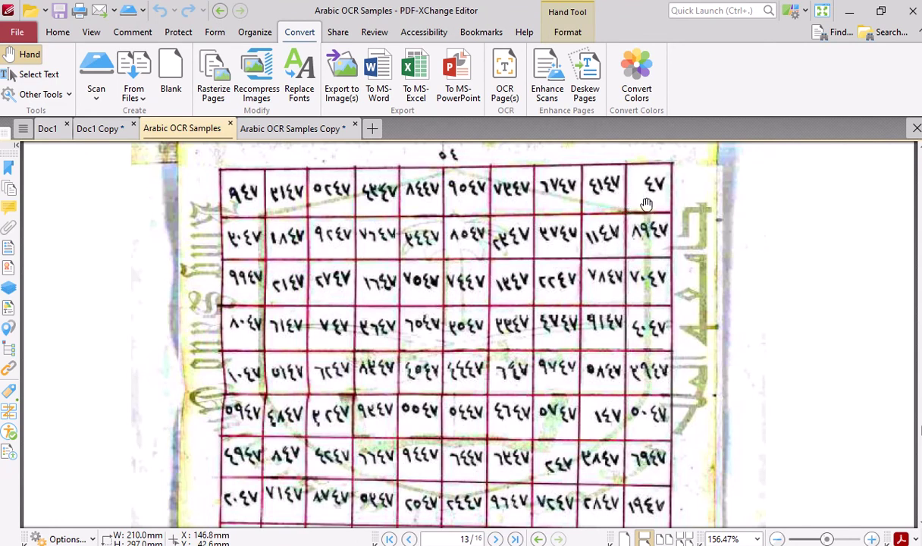
pyautogui.scroll(-10, 578, 222)
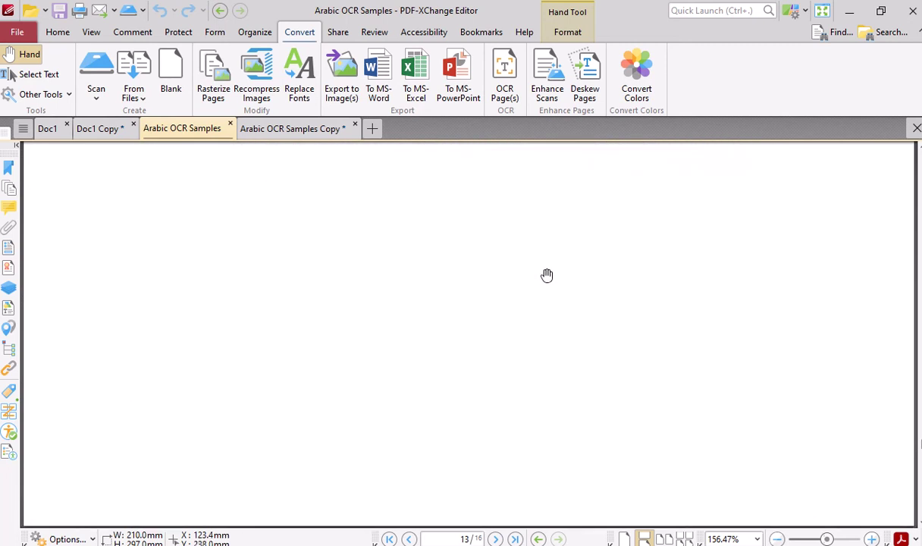
pyautogui.scroll(-10, 546, 275)
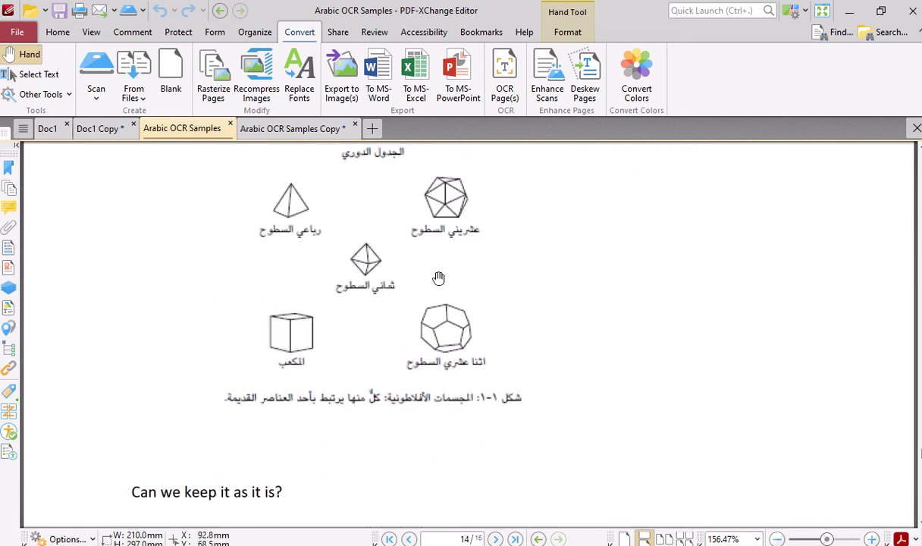
pyautogui.scroll(-10, 485, 274)
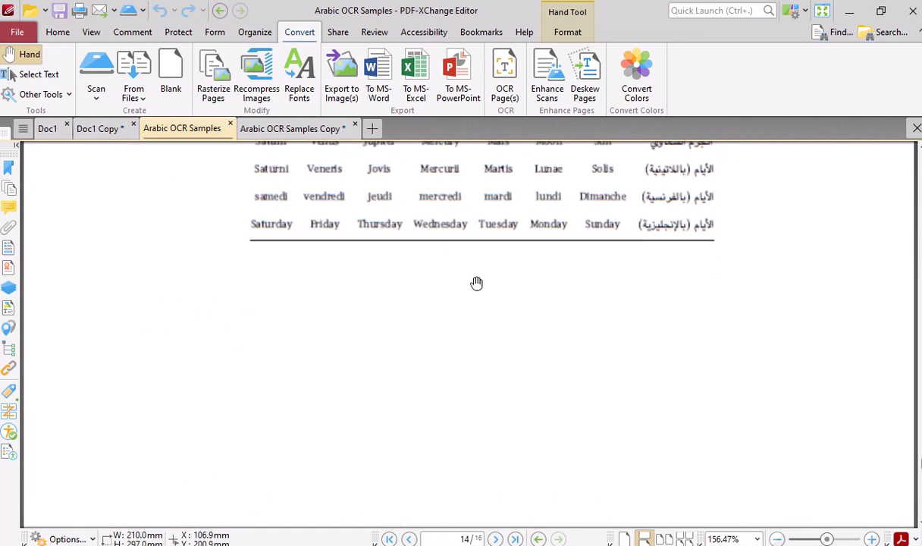
pyautogui.scroll(5, 485, 273)
pyautogui.scroll(-8, 527, 279)
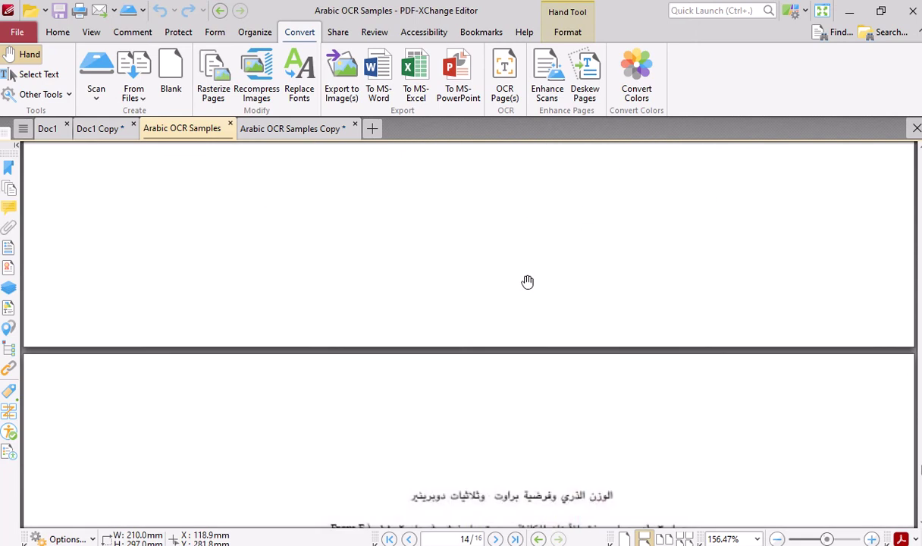
# - Scroll through pages 15 and 16 to the final atomic-weight table and equations
pyautogui.scroll(-10, 530, 282)
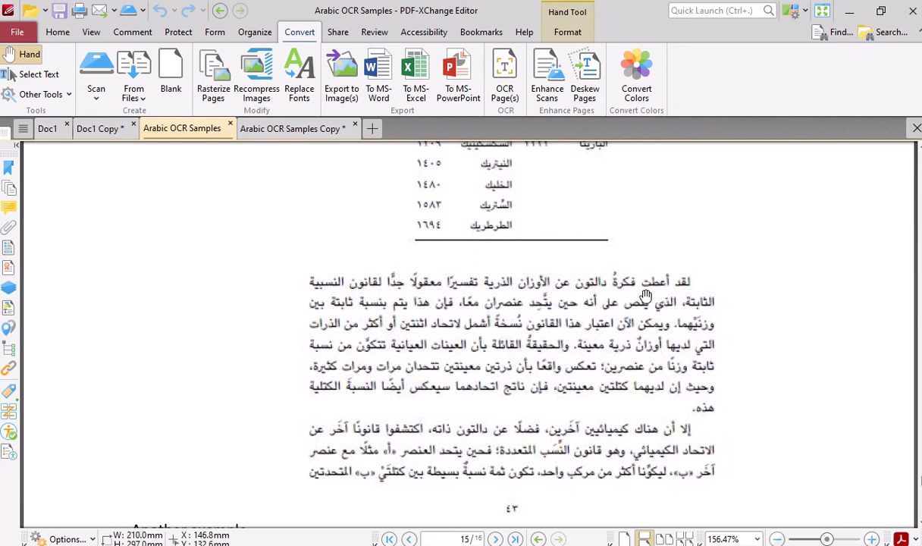
pyautogui.scroll(-10, 646, 295)
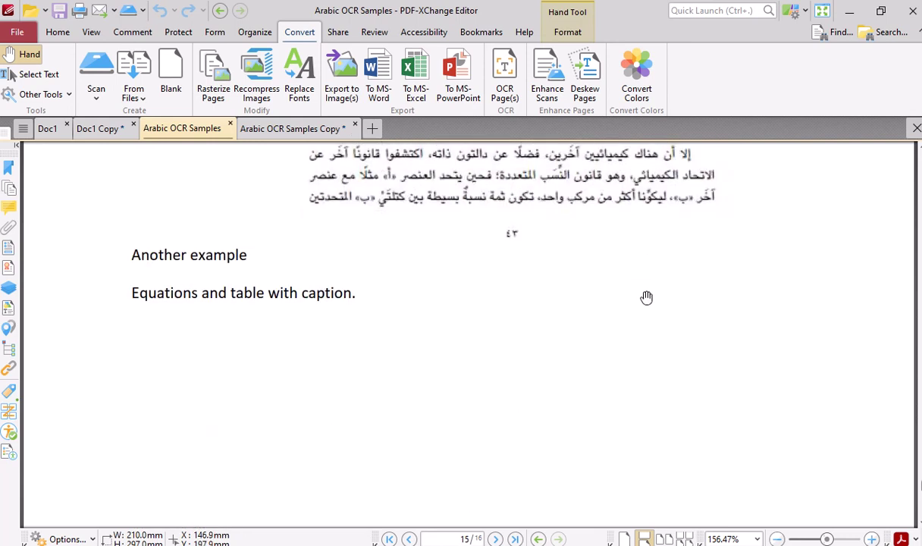
pyautogui.scroll(-5, 643, 322)
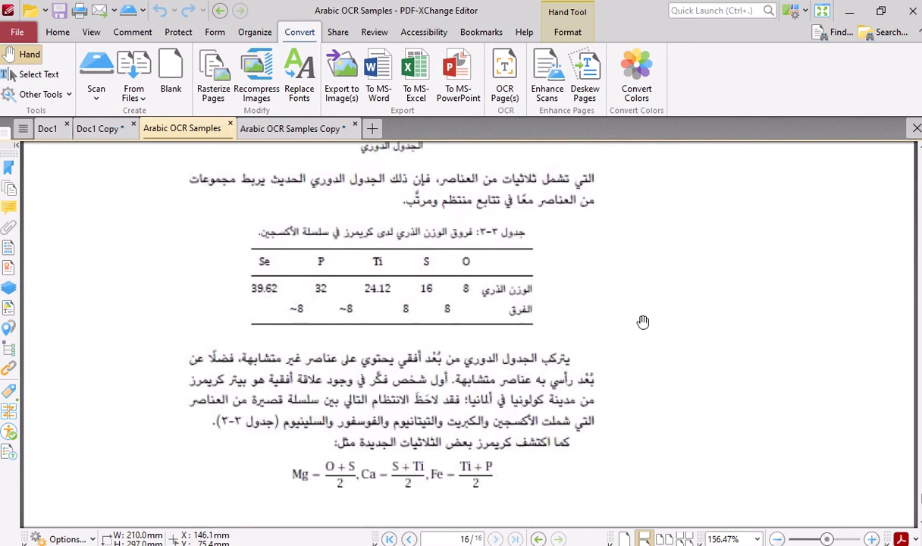
pyautogui.scroll(-1, 637, 324)
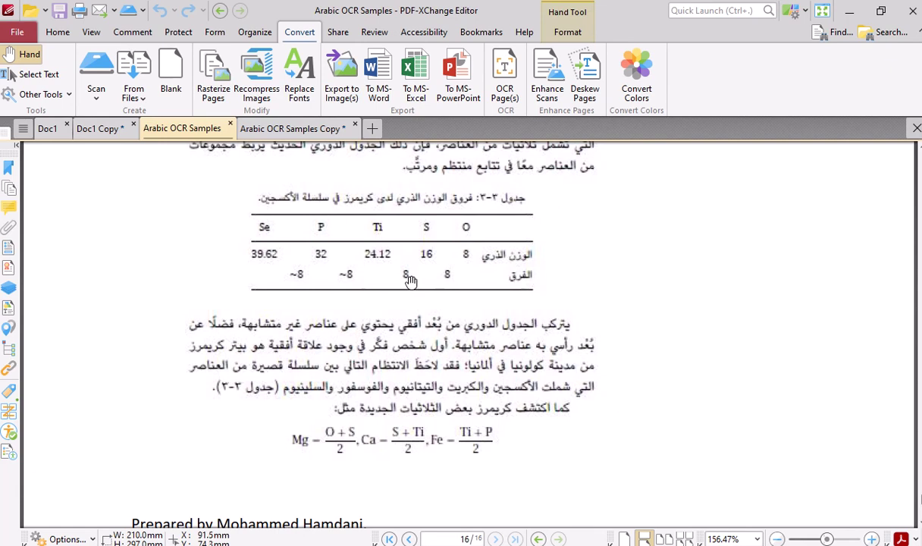
pyautogui.scroll(-4, 409, 280)
pyautogui.scroll(-4, 410, 281)
pyautogui.scroll(9, 409, 282)
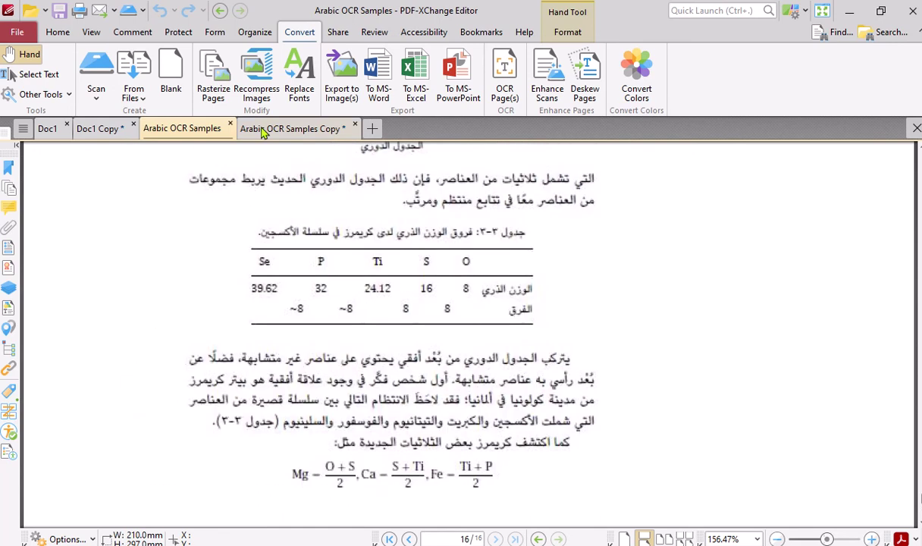
# - Reset both the OCR'd copy and the original to their first pages, ending on the copy
pyautogui.click(271, 130)
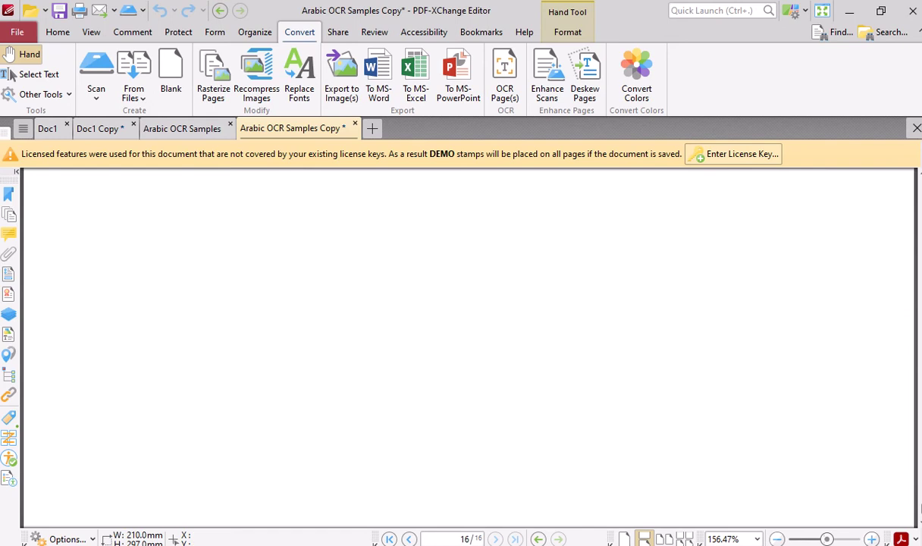
pyautogui.hotkey('ctrl', 'Home')
pyautogui.scroll(-3, 455, 341)
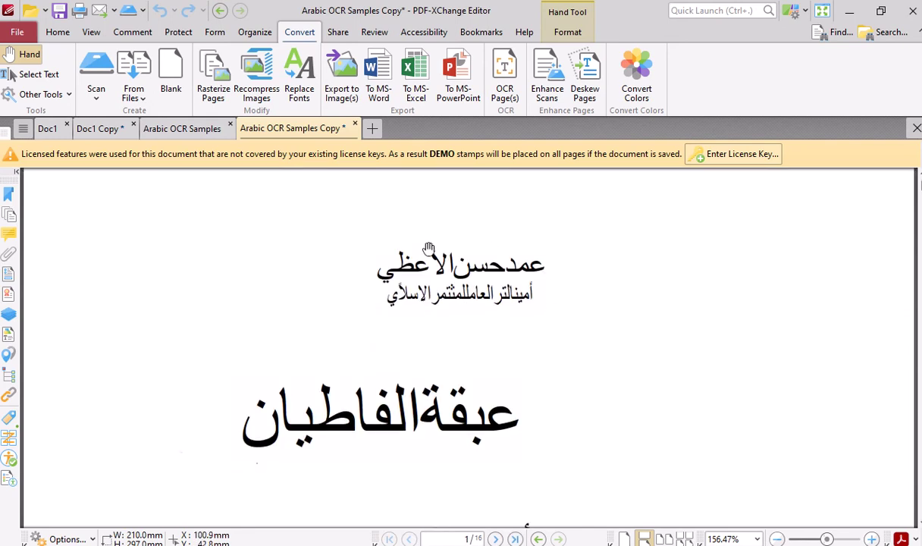
pyautogui.scroll(-2, 373, 238)
pyautogui.click(180, 128)
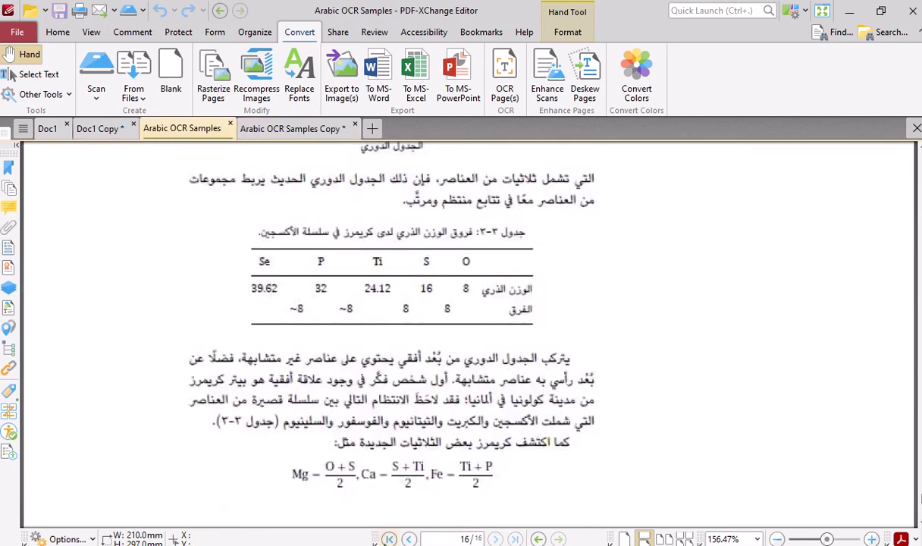
pyautogui.hotkey('ctrl', 'Home')
pyautogui.click(267, 130)
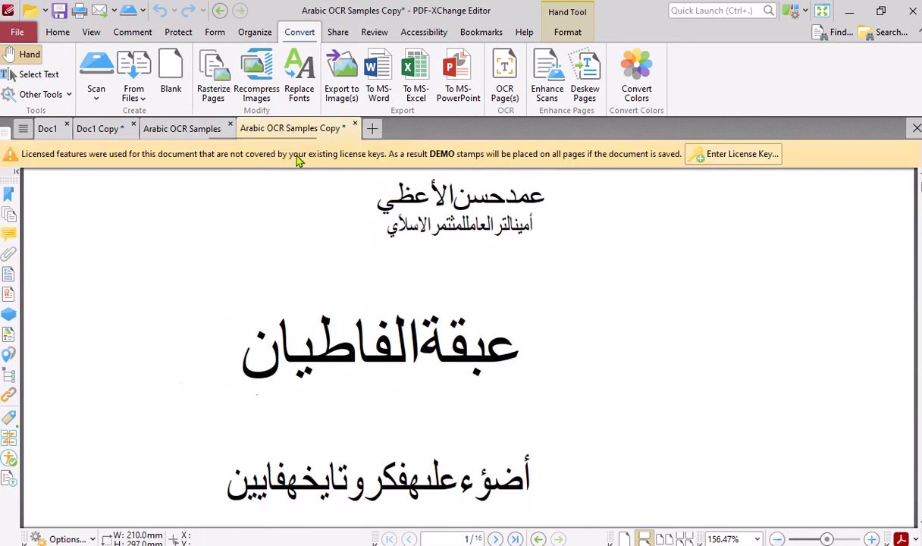
# - Scroll the copy past page 1's garbled OCR lines into page 2's article
pyautogui.scroll(-1, 440, 307)
pyautogui.scroll(-11, 422, 323)
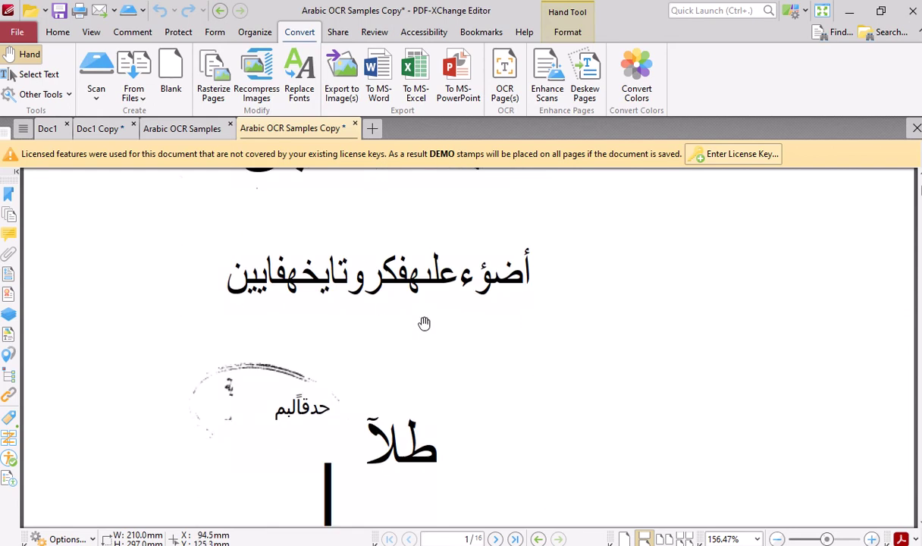
pyautogui.scroll(-5, 421, 323)
pyautogui.scroll(3, 449, 317)
pyautogui.scroll(-3, 233, 306)
pyautogui.scroll(1, 317, 294)
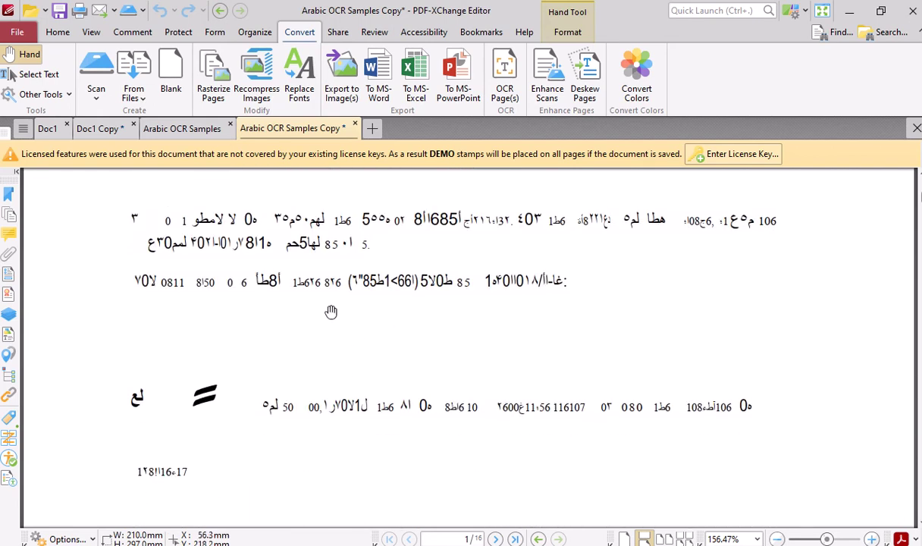
pyautogui.scroll(-2, 311, 278)
pyautogui.scroll(-4, 311, 278)
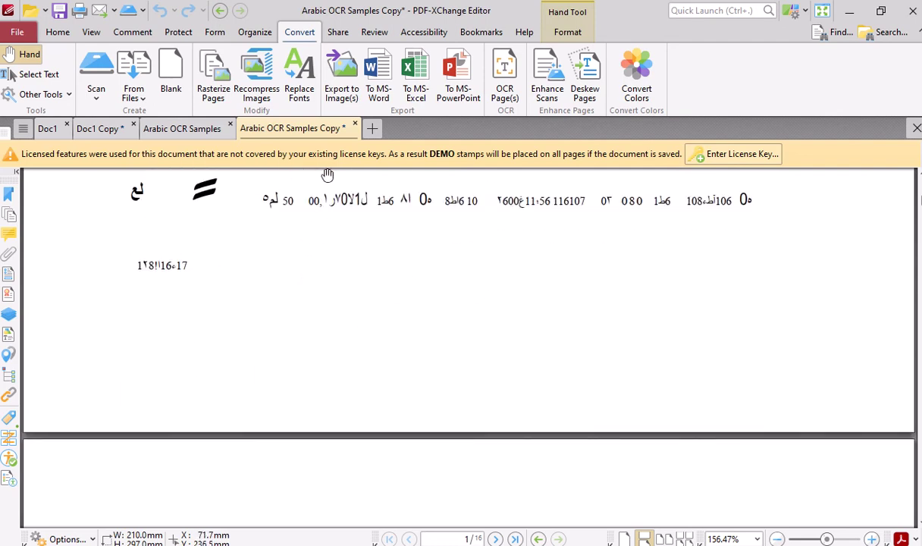
pyautogui.scroll(-14, 341, 247)
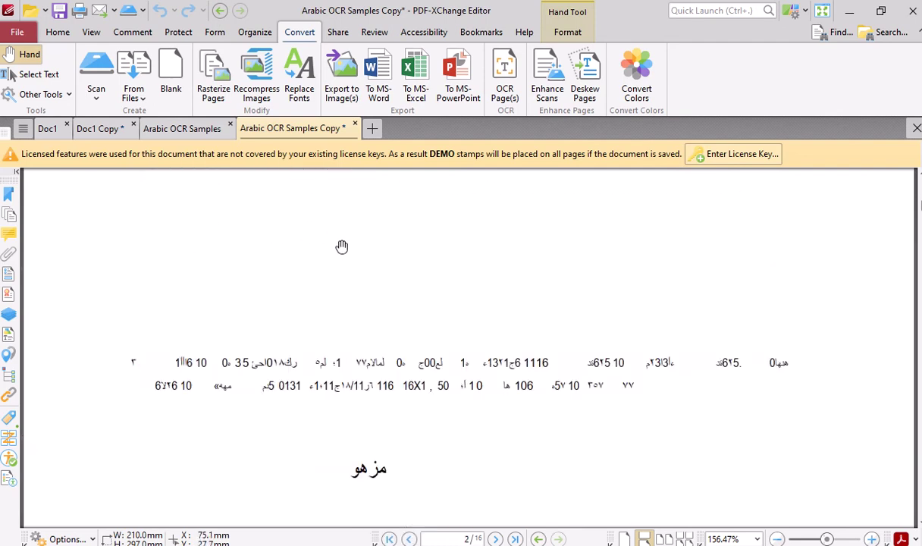
pyautogui.scroll(-6, 355, 280)
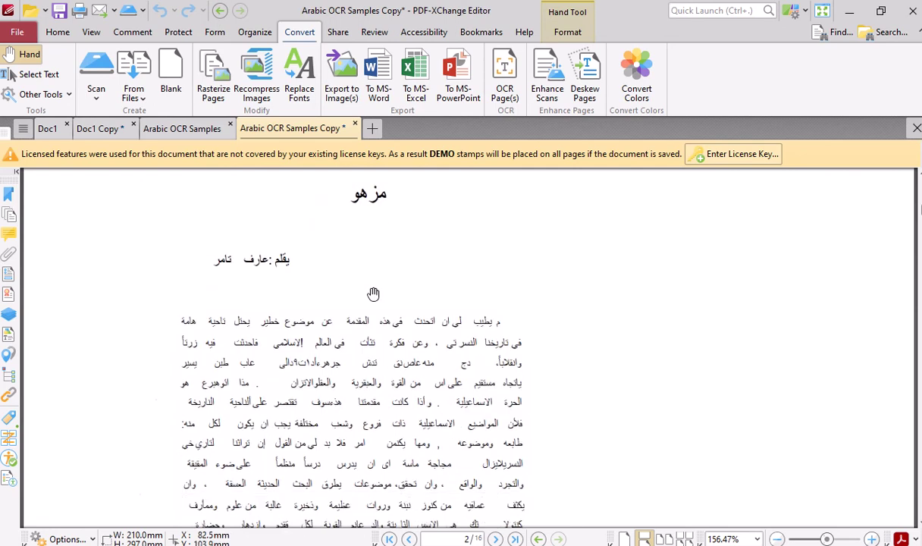
pyautogui.scroll(2, 316, 235)
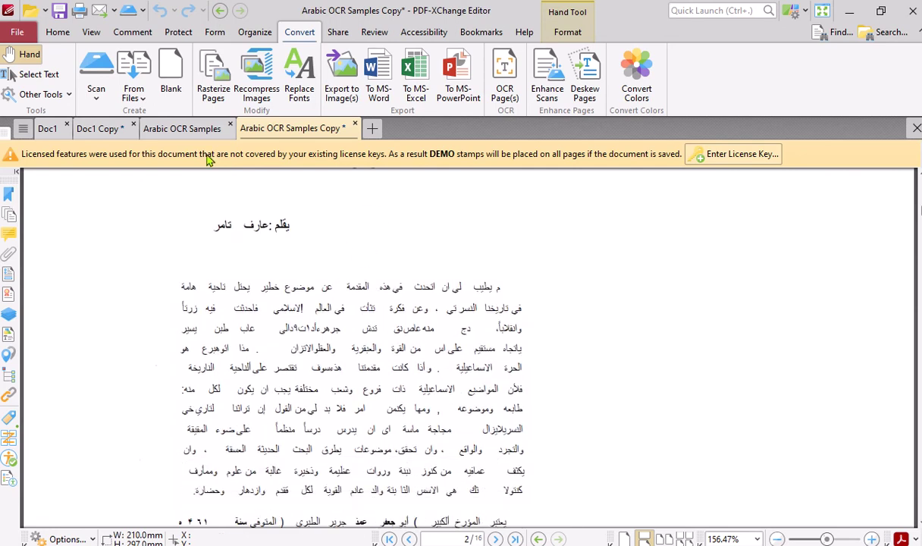
# - Compare page 2 of the original scan against the OCR'd copy's page 2
pyautogui.click(184, 129)
pyautogui.scroll(-20, 340, 298)
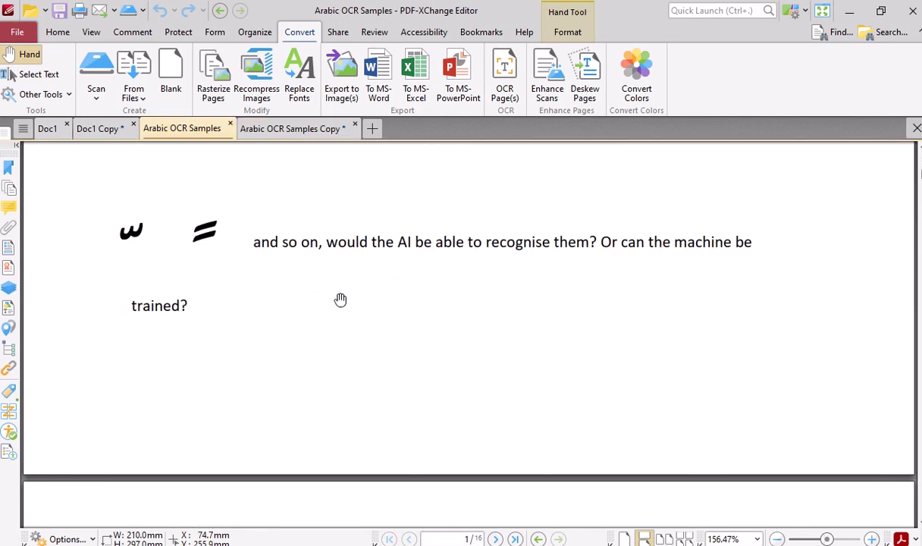
pyautogui.scroll(-18, 340, 300)
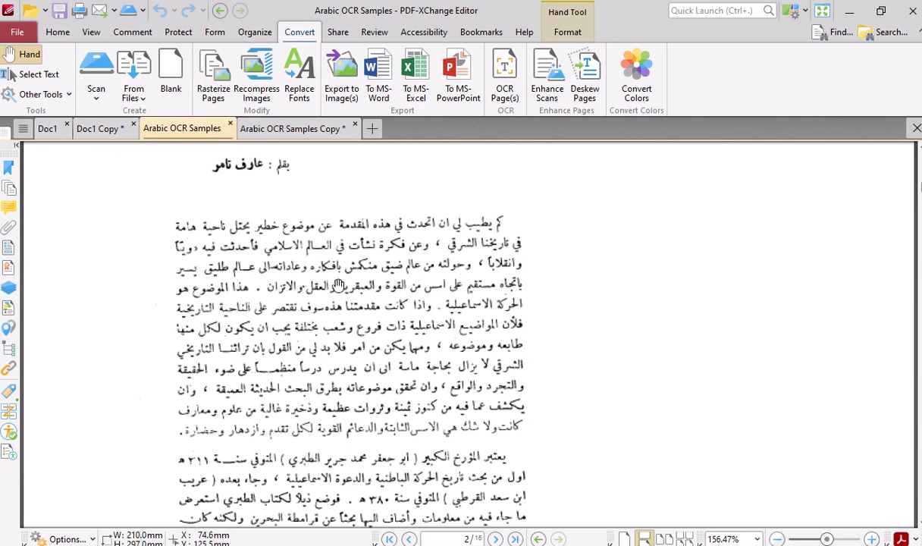
pyautogui.click(302, 130)
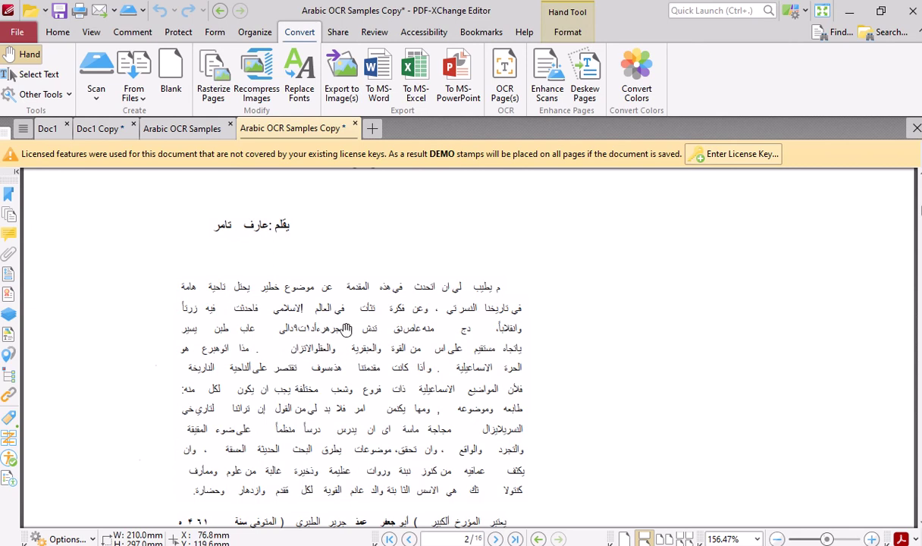
pyautogui.scroll(-2, 403, 324)
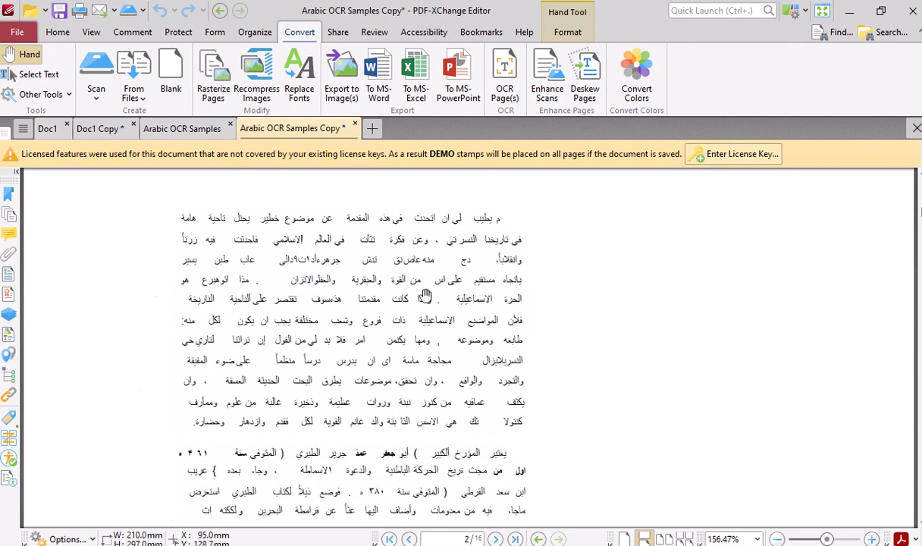
pyautogui.click(185, 131)
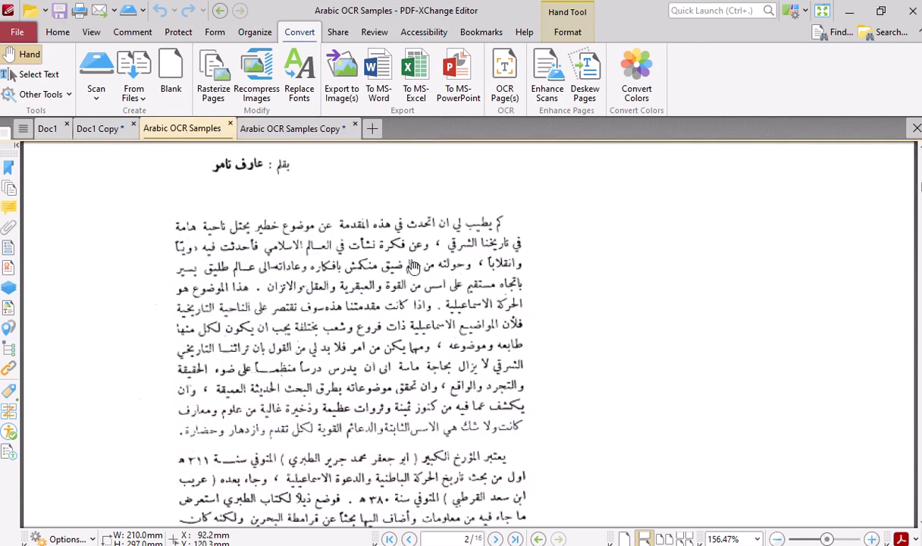
pyautogui.click(308, 129)
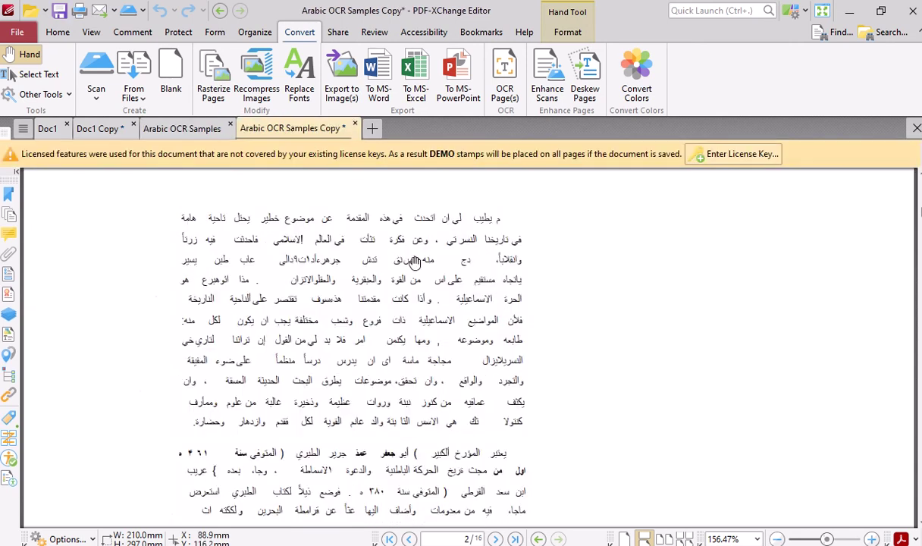
# - Compare page 3's article and garbled footer lines in both documents, continuing the copy to page 4
pyautogui.scroll(-5, 371, 298)
pyautogui.scroll(-12, 371, 298)
pyautogui.scroll(-9, 371, 311)
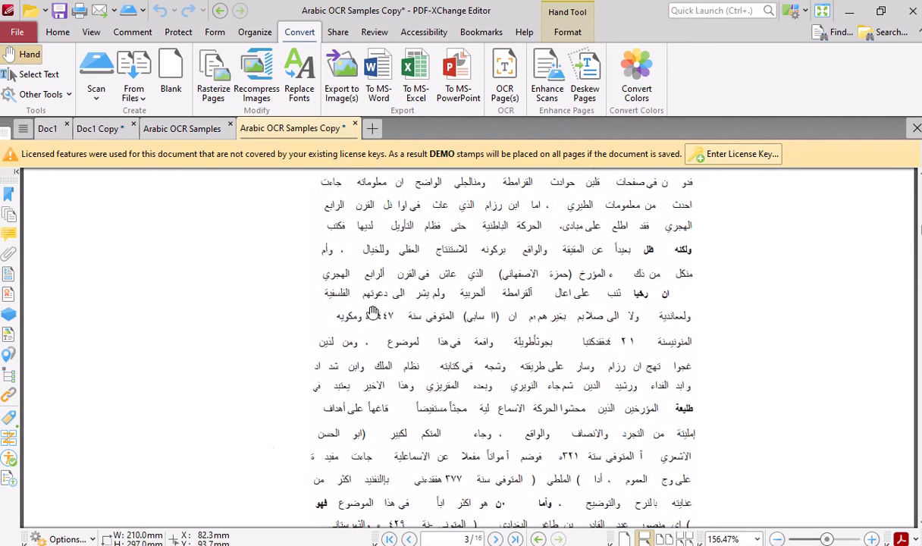
pyautogui.scroll(1, 372, 312)
pyautogui.scroll(3, 455, 320)
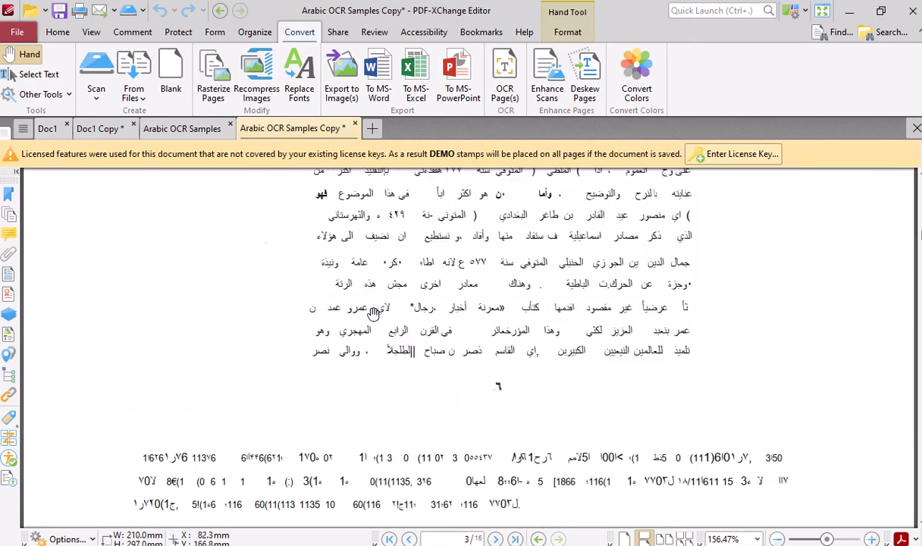
pyautogui.click(201, 132)
pyautogui.scroll(-20, 357, 330)
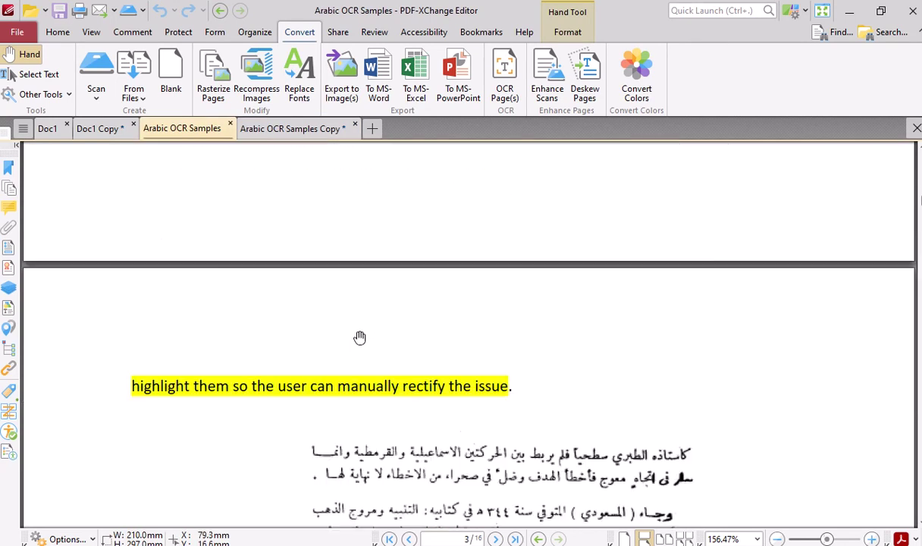
pyautogui.scroll(-2, 359, 337)
pyautogui.click(281, 131)
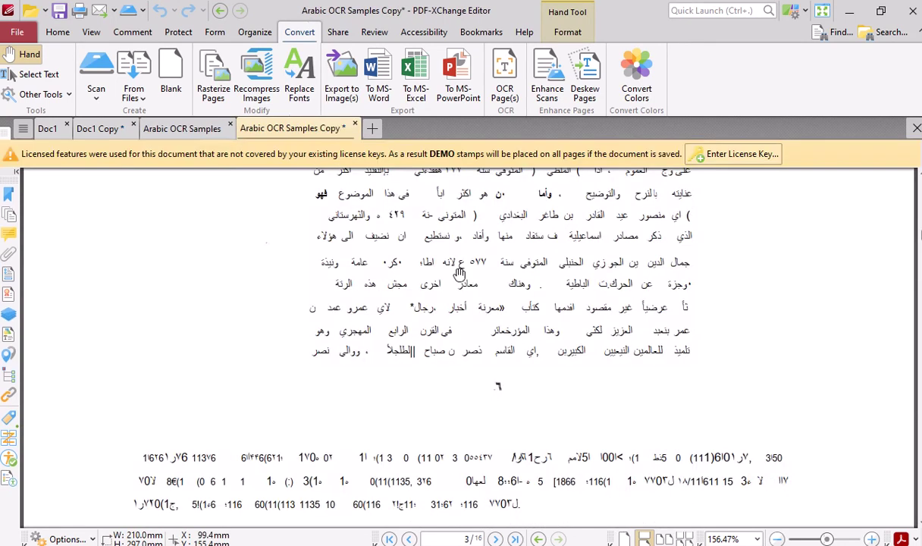
pyautogui.scroll(-15, 552, 278)
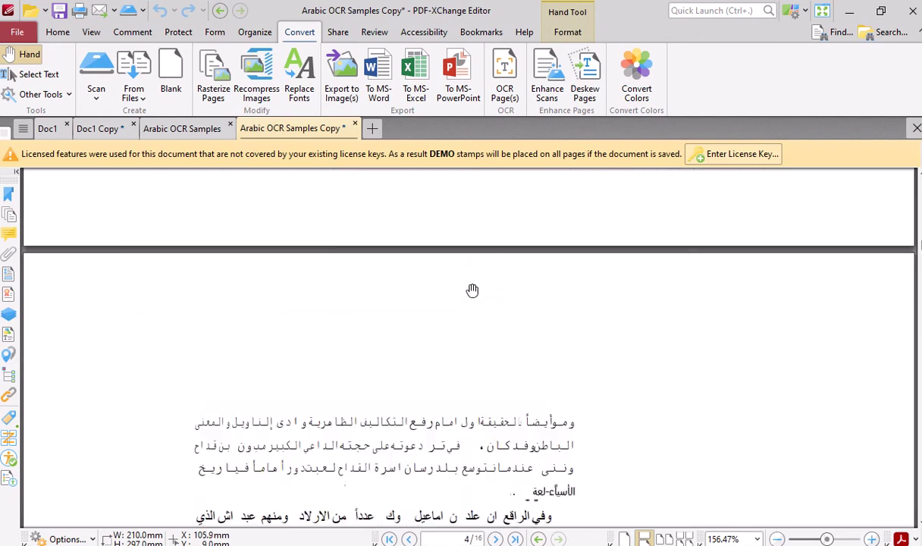
# - Check the copy's page 4 poem against the original scan, then scroll the copy to page 5
pyautogui.scroll(2, 462, 274)
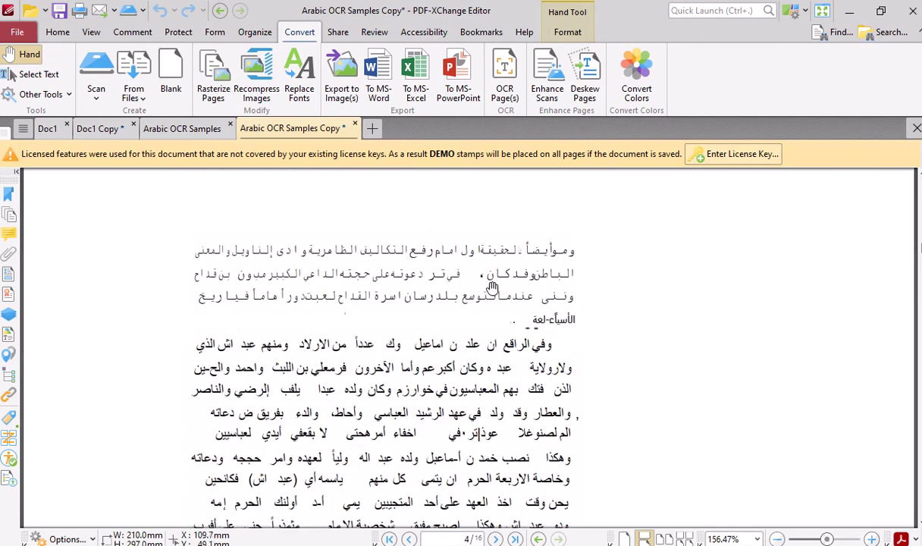
pyautogui.scroll(-1, 447, 296)
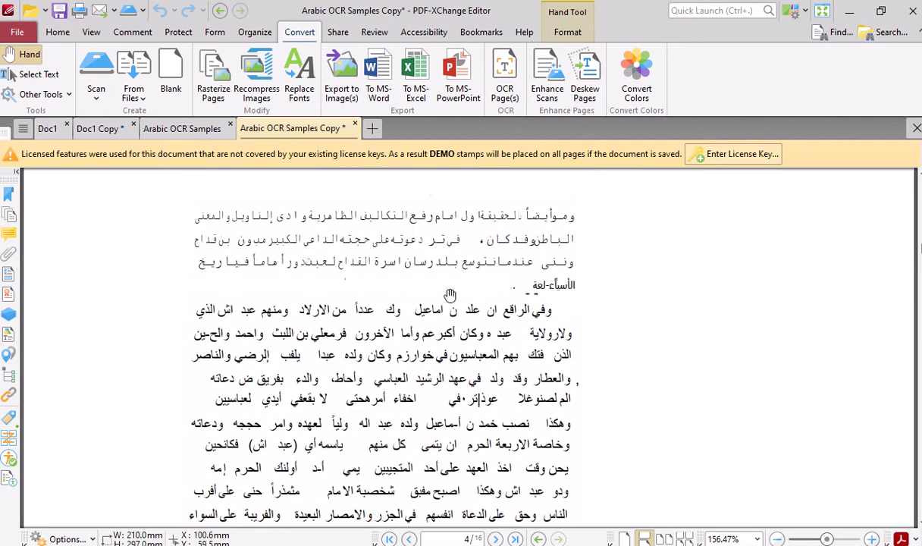
pyautogui.scroll(-4, 427, 281)
pyautogui.scroll(3, 448, 311)
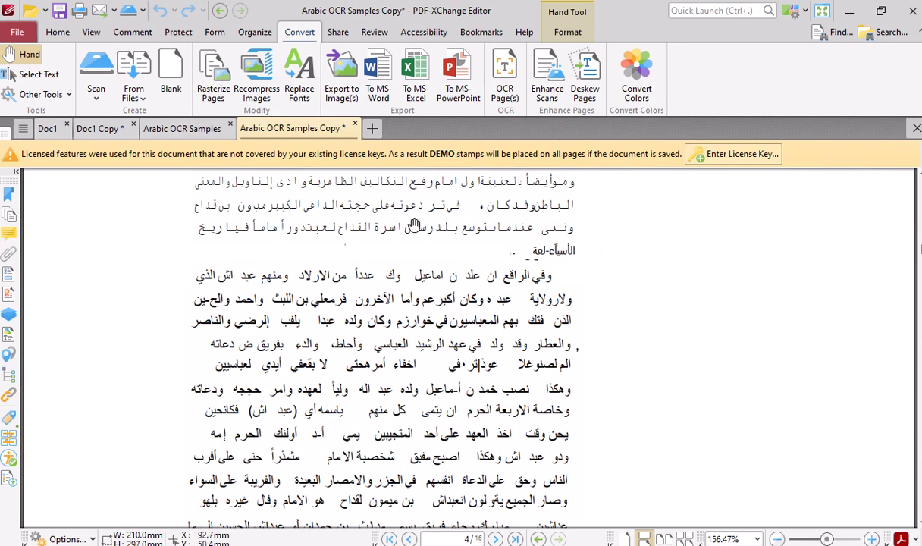
pyautogui.scroll(-9, 390, 233)
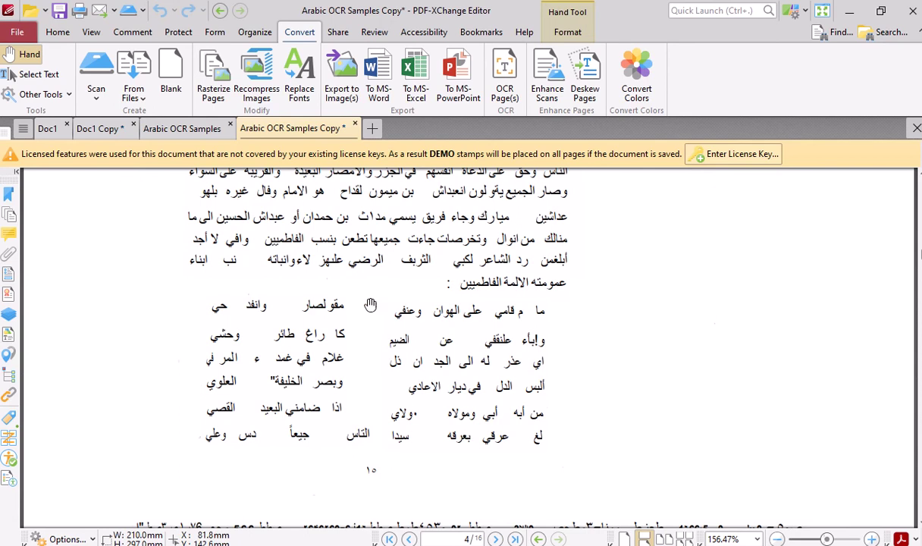
pyautogui.click(182, 129)
pyautogui.scroll(-10, 391, 375)
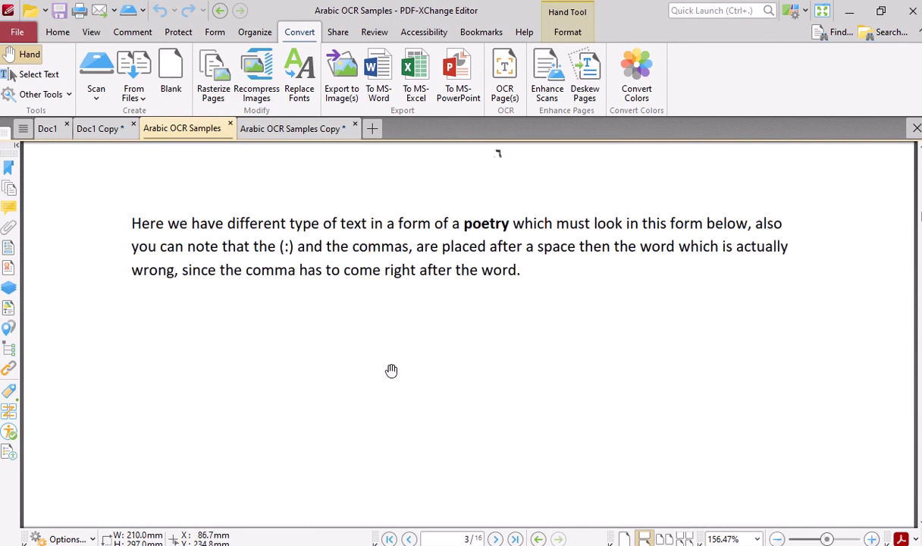
pyautogui.scroll(-18, 391, 377)
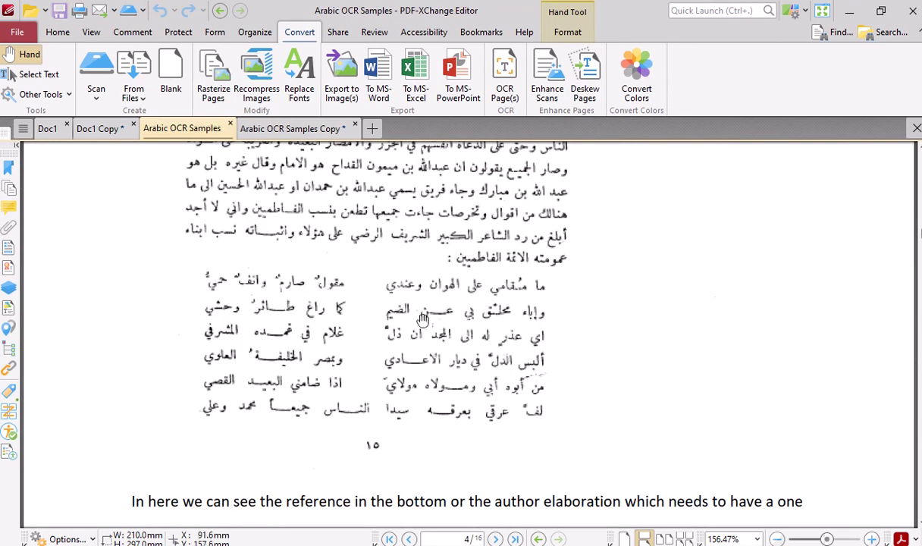
pyautogui.click(271, 135)
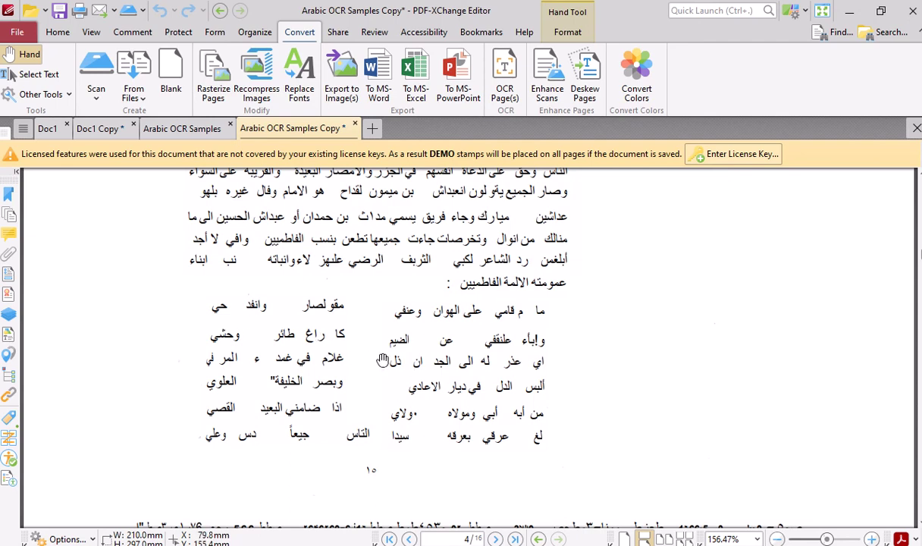
pyautogui.scroll(-10, 386, 331)
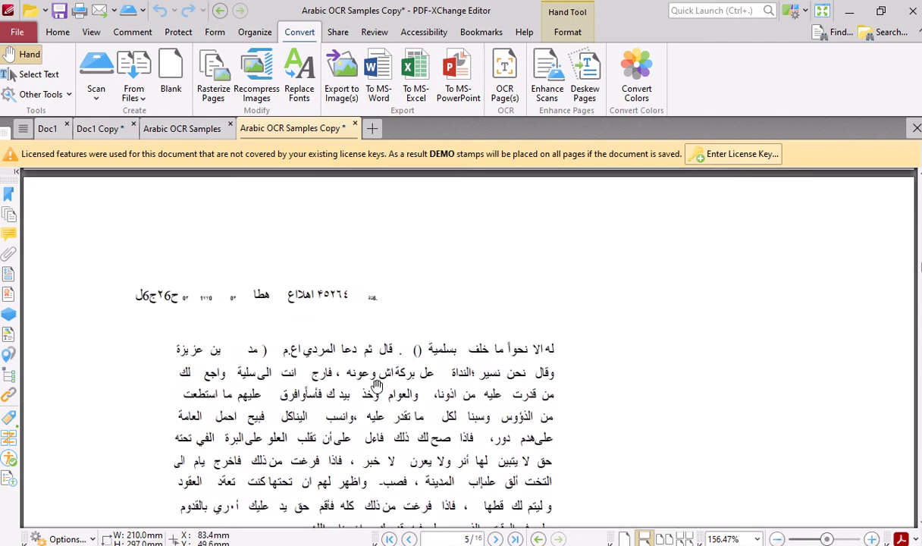
# - Bring the OCR'd copy to page 6 and compare it with the original scan's page 6
pyautogui.scroll(-10, 377, 384)
pyautogui.scroll(2, 534, 341)
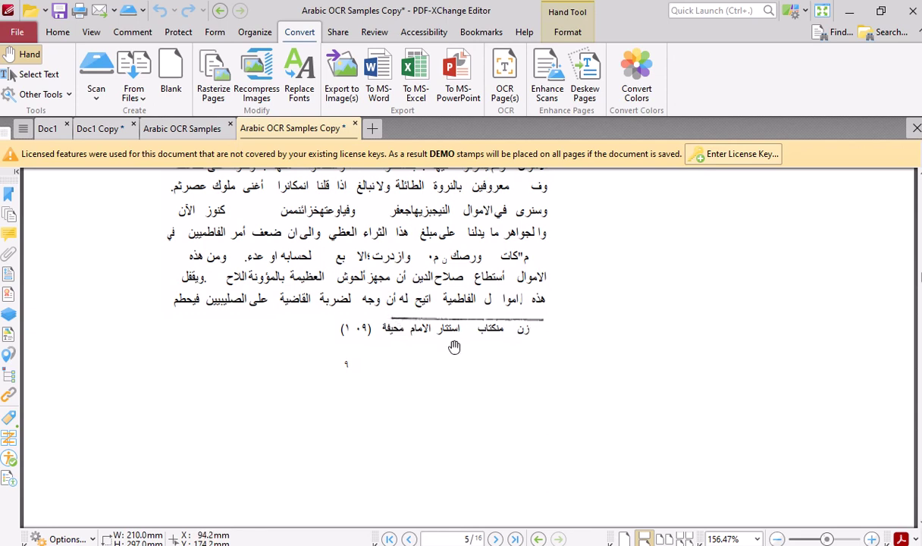
pyautogui.scroll(-8, 470, 335)
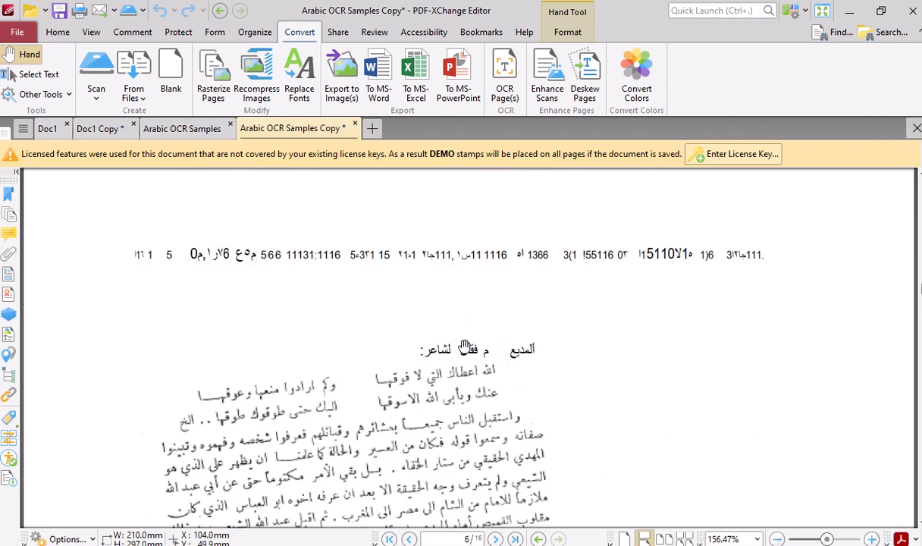
pyautogui.scroll(-3, 464, 345)
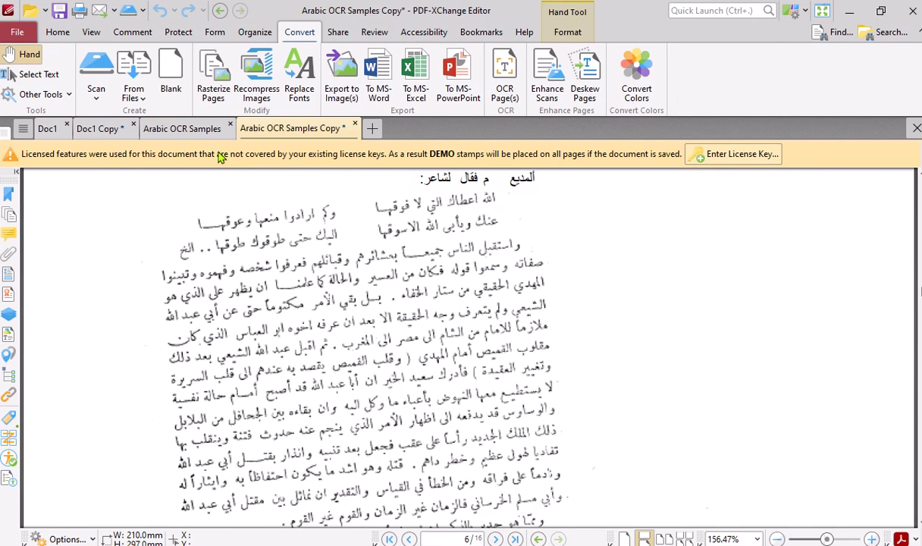
pyautogui.click(201, 130)
pyautogui.scroll(-6, 407, 343)
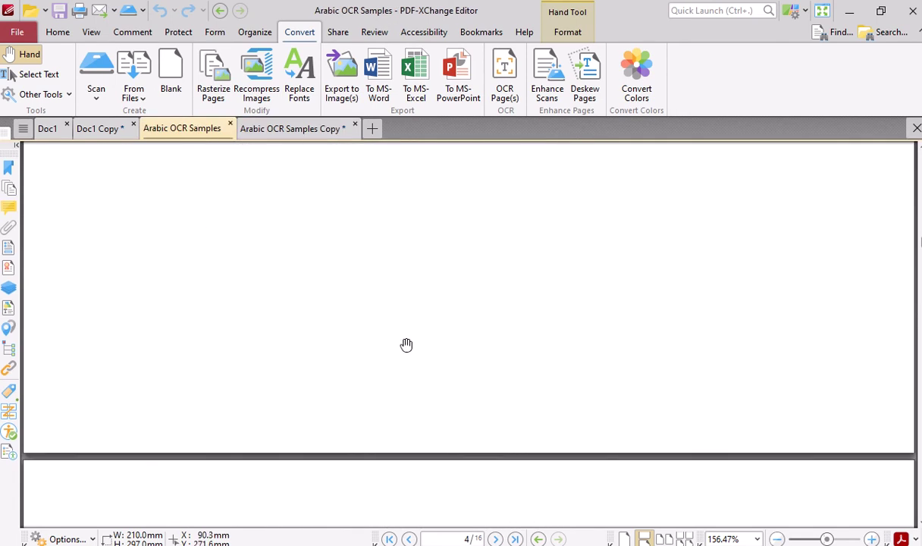
pyautogui.scroll(-15, 405, 345)
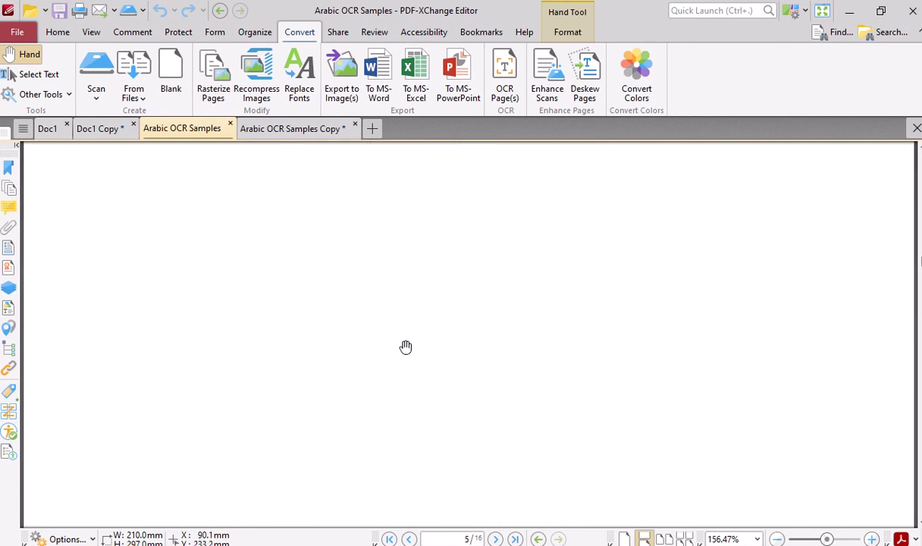
pyautogui.scroll(-5, 405, 347)
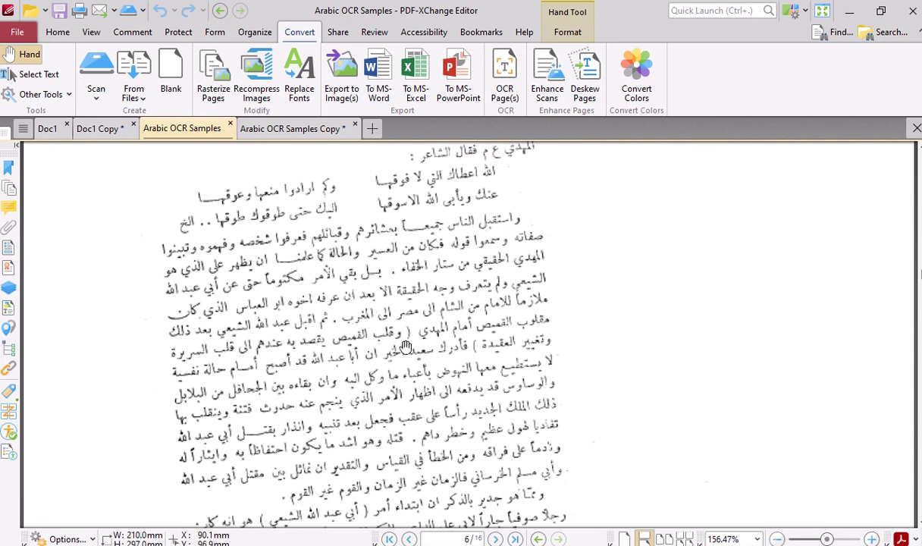
pyautogui.scroll(1, 407, 345)
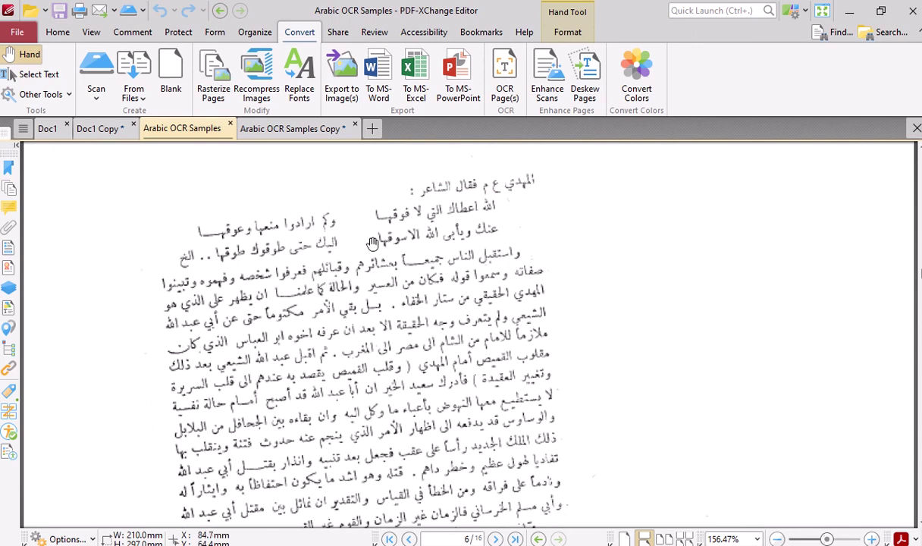
# - Recheck the copy's page 6, then move the original on to page 7's chariot illustration
pyautogui.click(314, 131)
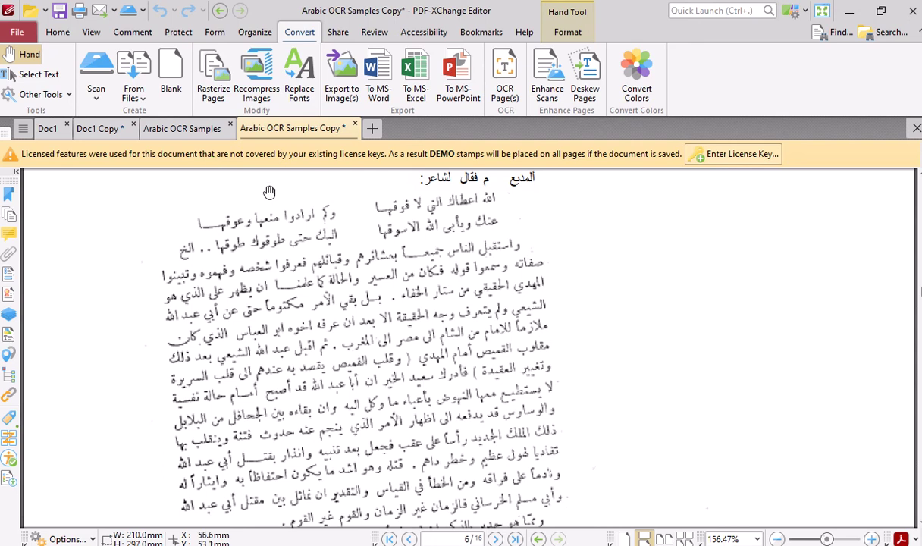
pyautogui.scroll(-14, 475, 288)
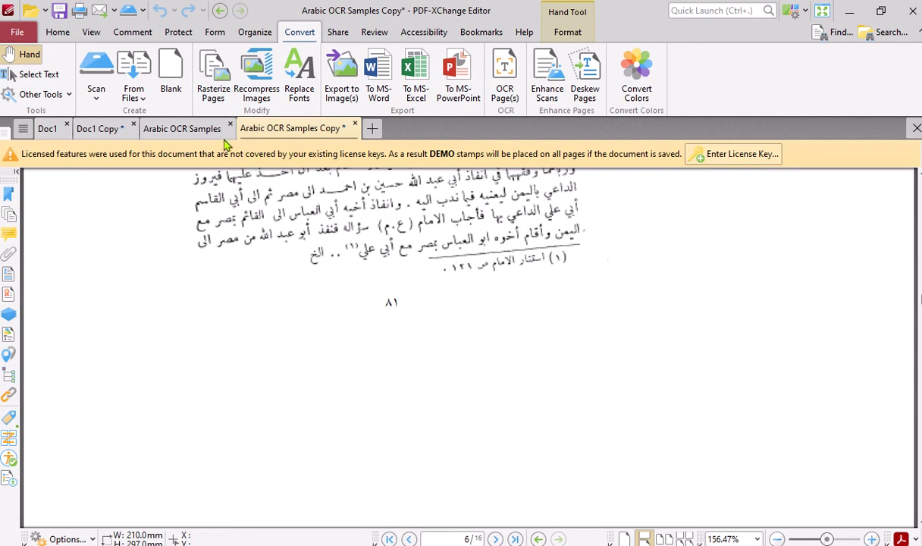
pyautogui.click(199, 129)
pyautogui.scroll(-10, 399, 310)
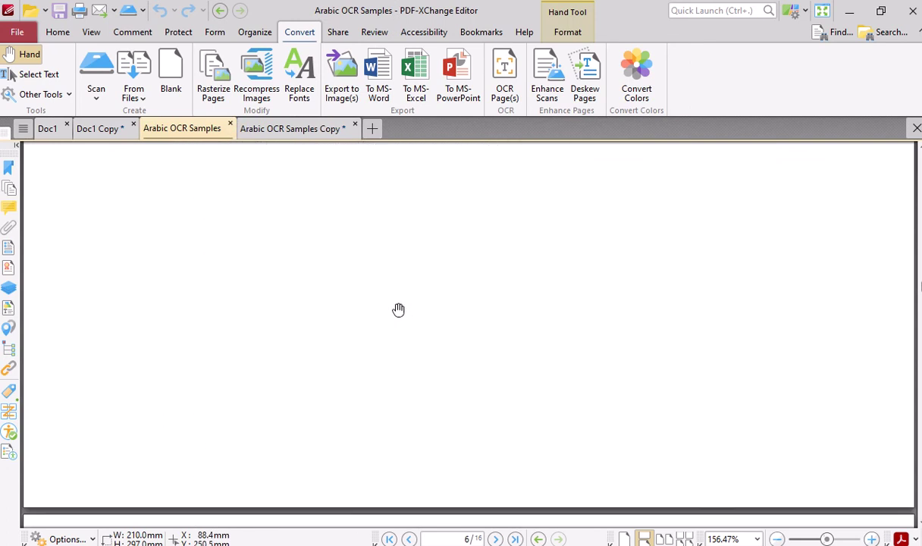
pyautogui.scroll(-12, 399, 309)
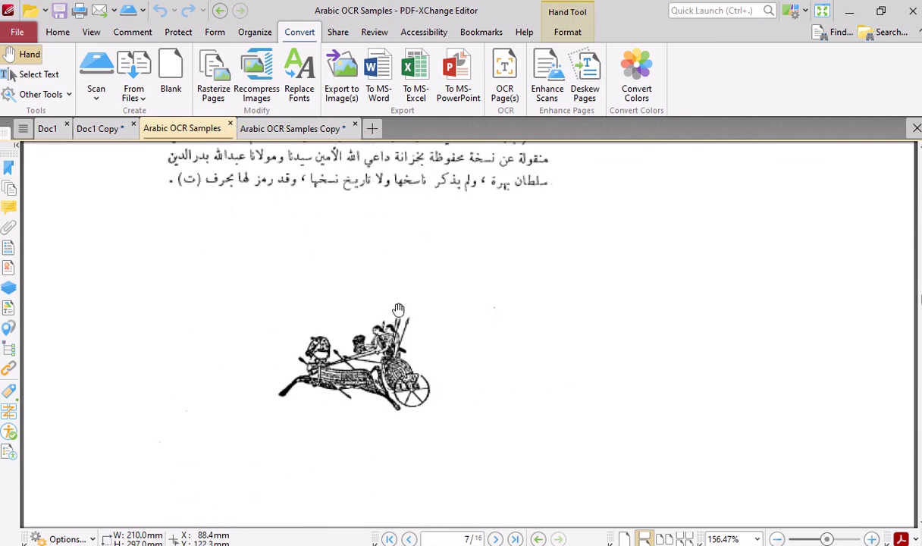
# - Read the OCR'd copy from page 7 past page 8's map to page 9's garbled Arabic and equations
pyautogui.click(288, 130)
pyautogui.scroll(-5, 415, 309)
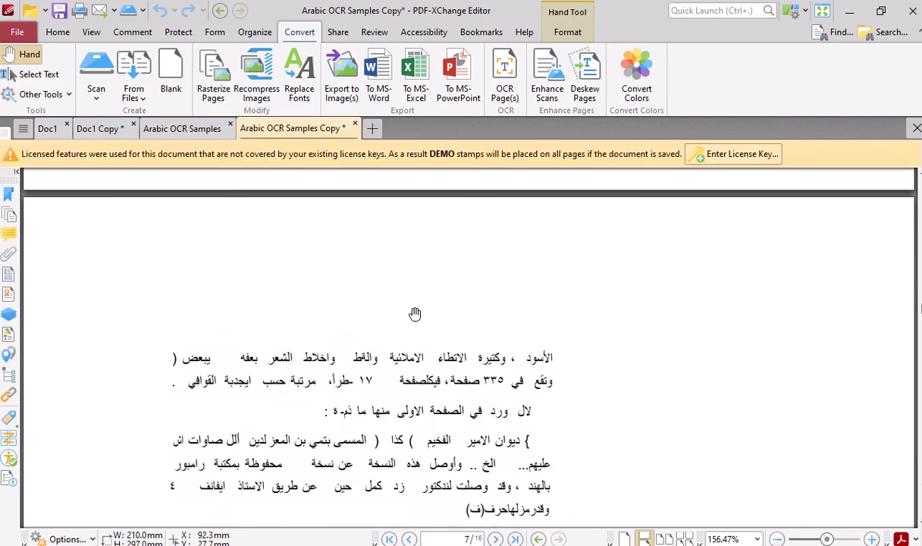
pyautogui.scroll(-7, 415, 313)
pyautogui.scroll(4, 415, 313)
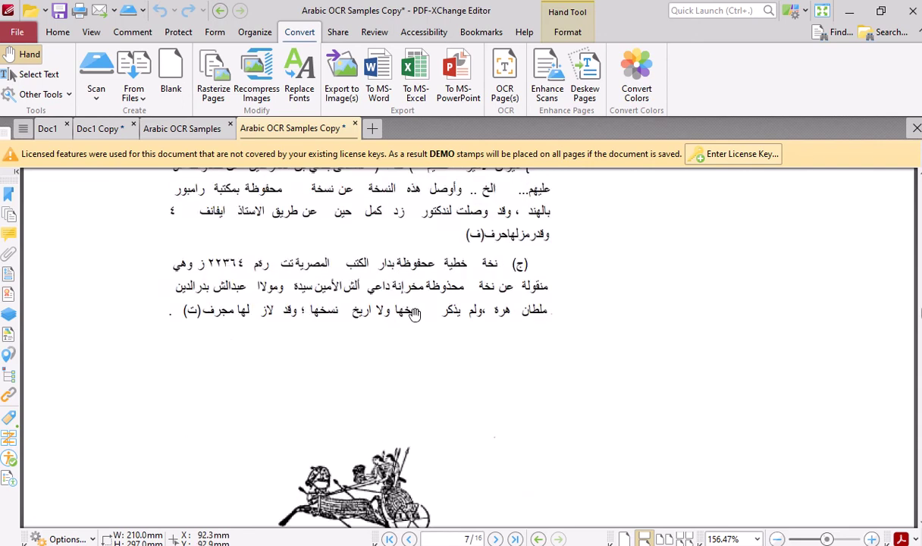
pyautogui.scroll(-3, 417, 317)
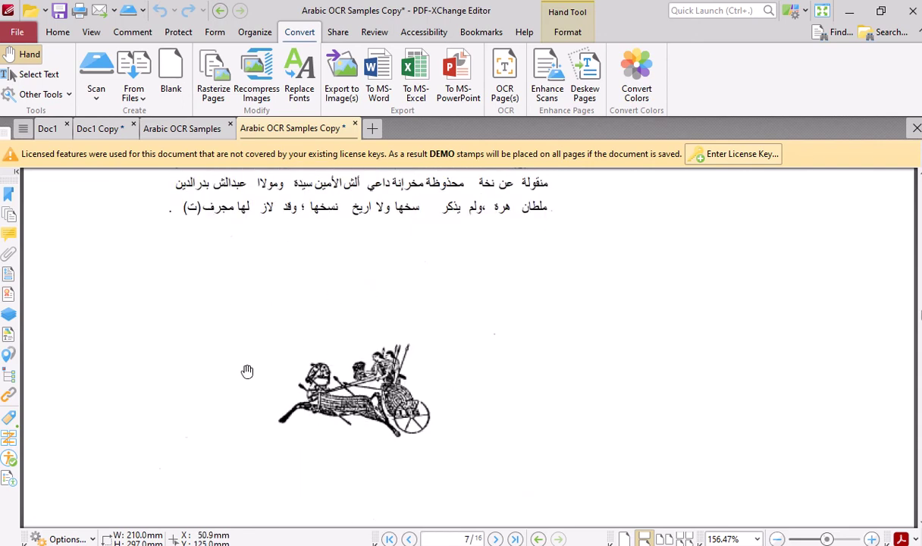
pyautogui.scroll(-12, 372, 314)
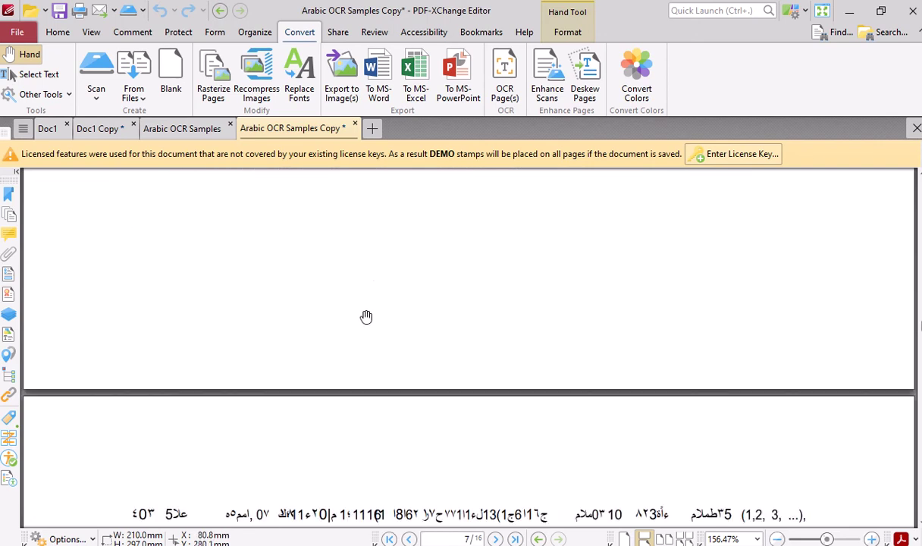
pyautogui.scroll(-8, 366, 316)
pyautogui.scroll(-5, 367, 317)
pyautogui.scroll(2, 364, 319)
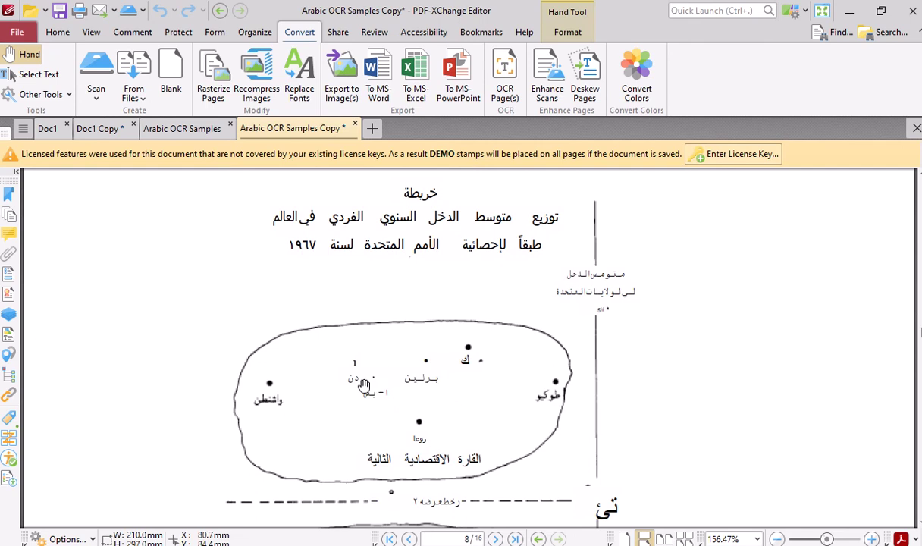
pyautogui.scroll(-3, 411, 414)
pyautogui.scroll(-20, 411, 413)
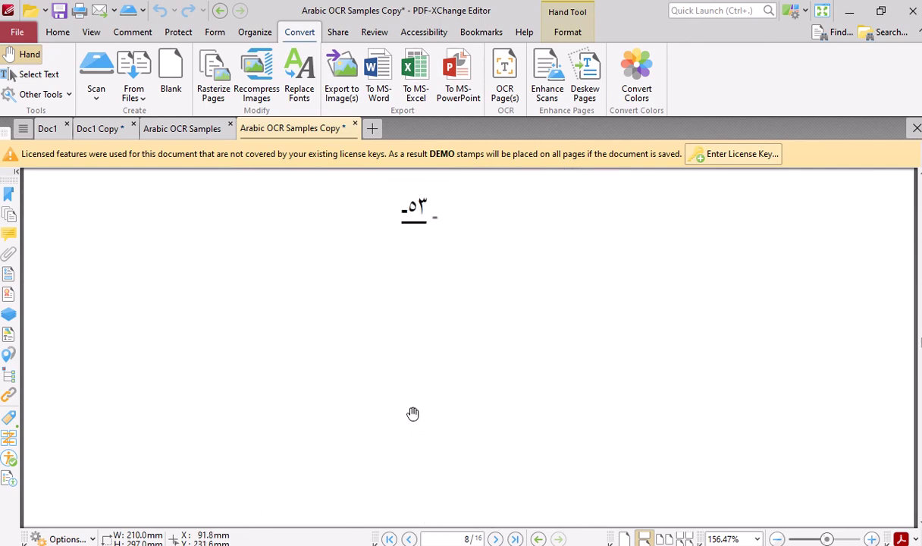
pyautogui.scroll(-3, 412, 413)
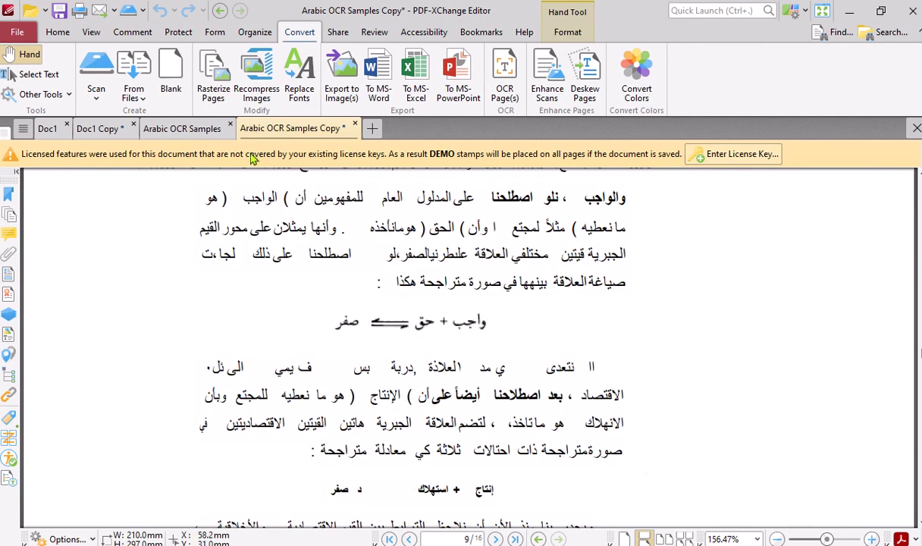
# - Compare page 9 of the original scan with the same passage in the OCR'd copy
pyautogui.click(209, 130)
pyautogui.scroll(-10, 411, 325)
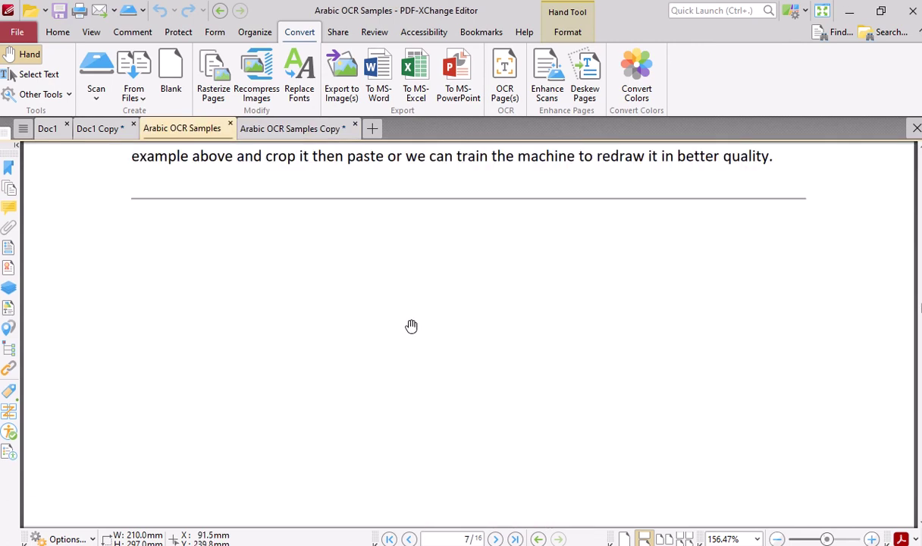
pyautogui.scroll(-20, 411, 327)
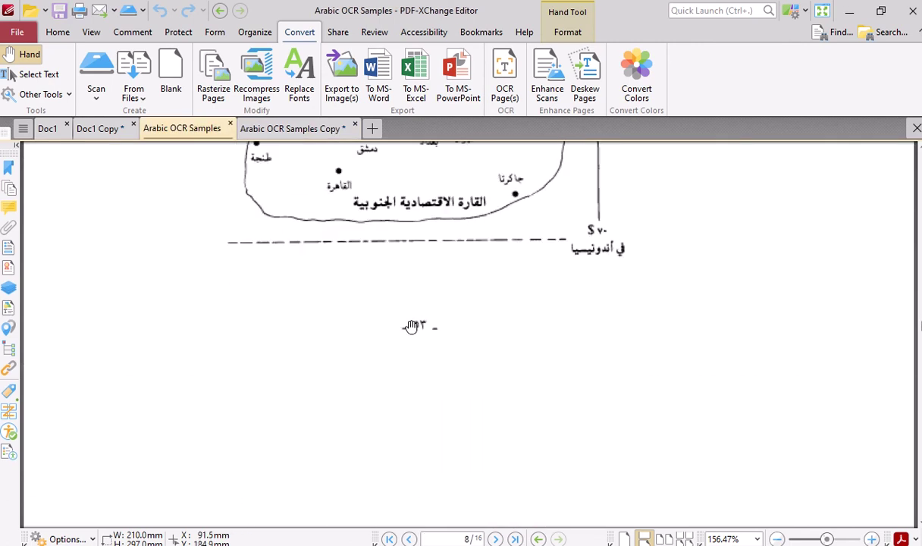
pyautogui.scroll(-15, 411, 327)
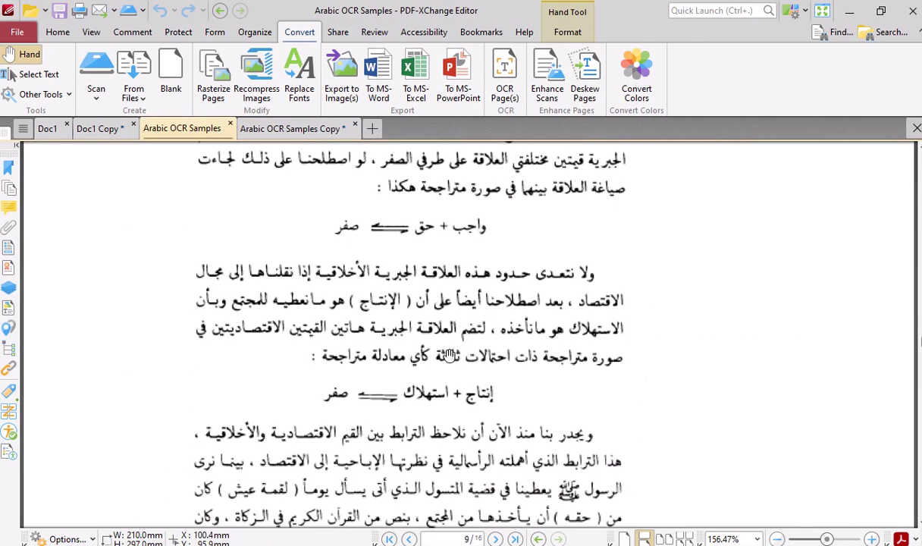
pyautogui.click(294, 129)
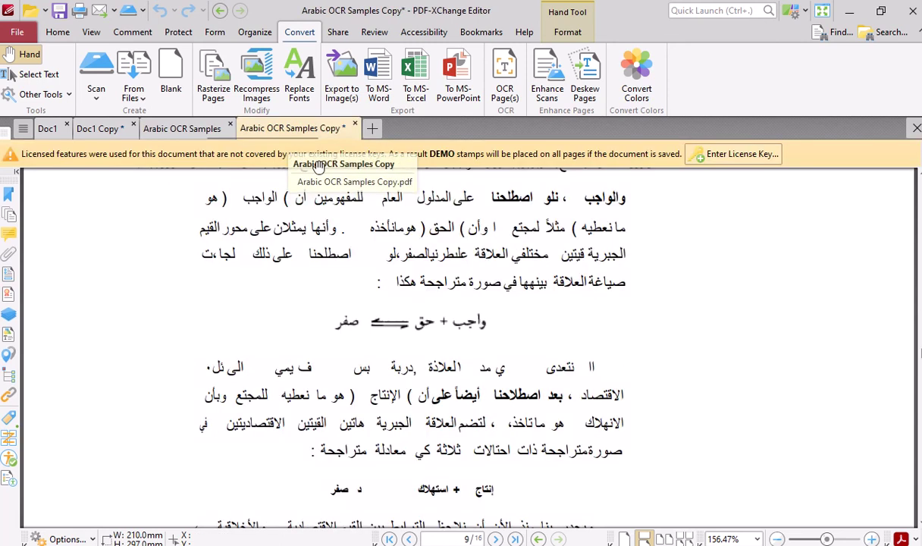
pyautogui.scroll(-2, 409, 326)
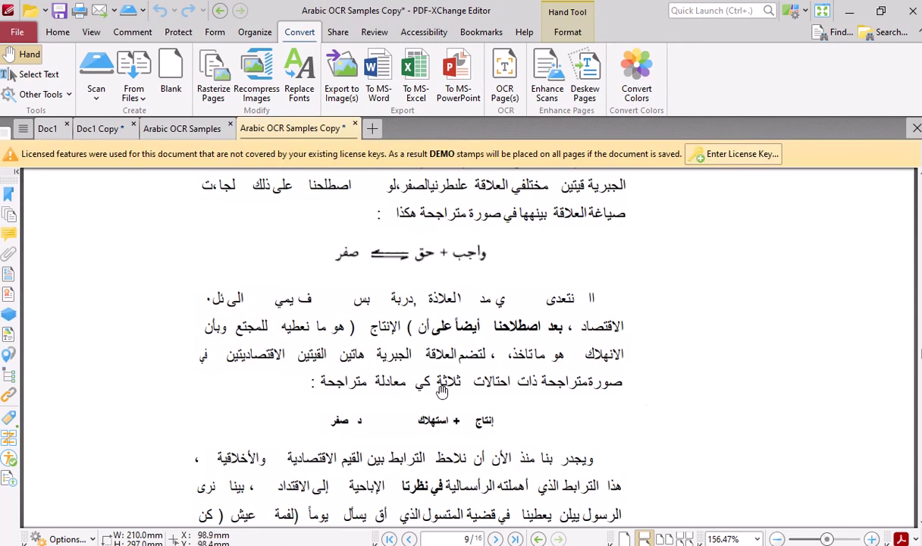
# - Move both versions on to page 10, ending on the original's index of names and places
pyautogui.click(191, 129)
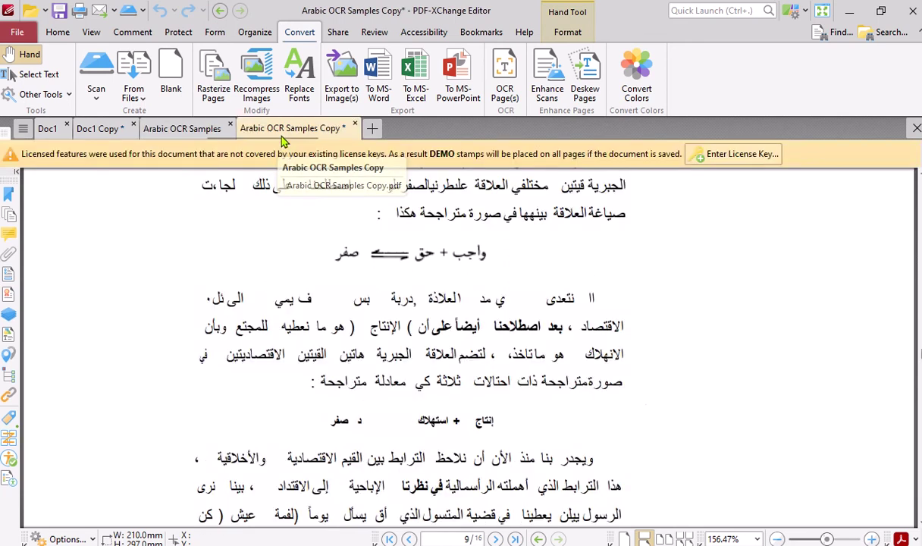
pyautogui.scroll(-5, 412, 389)
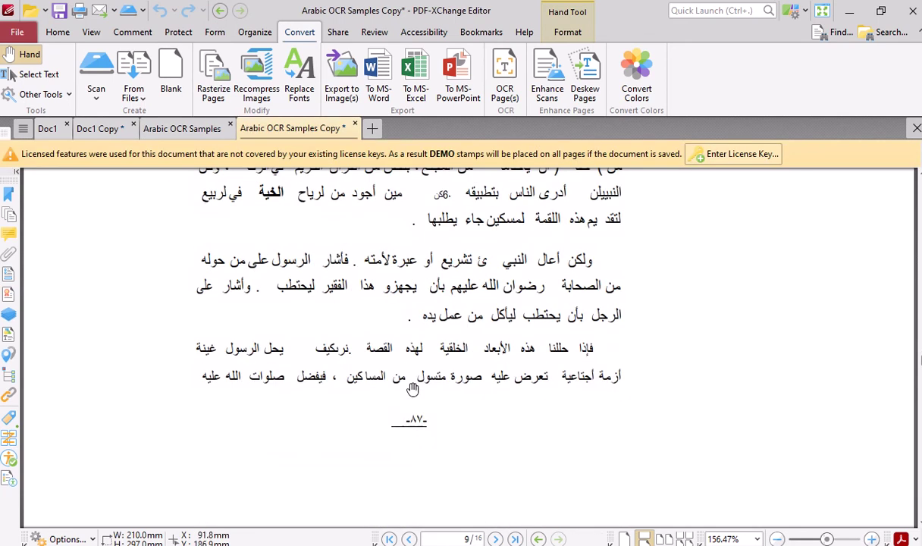
pyautogui.scroll(-10, 413, 388)
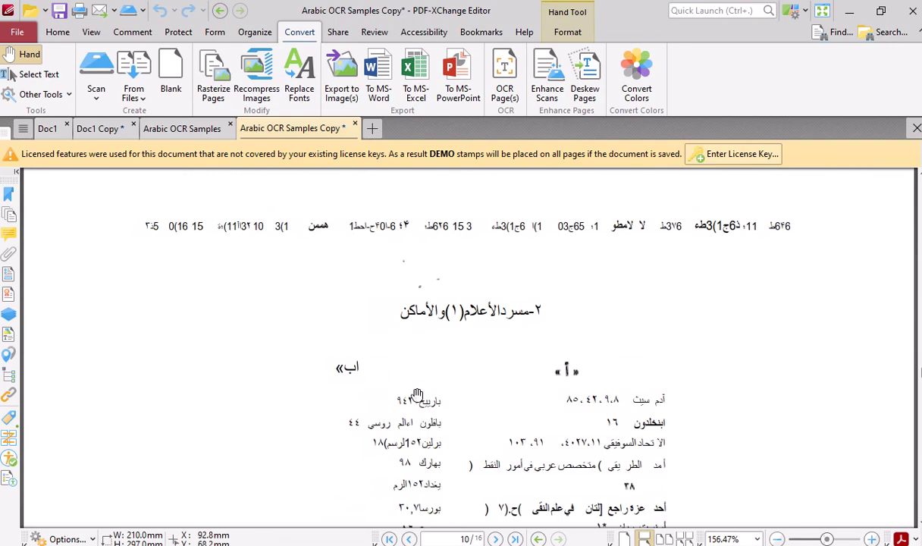
pyautogui.scroll(-2, 504, 295)
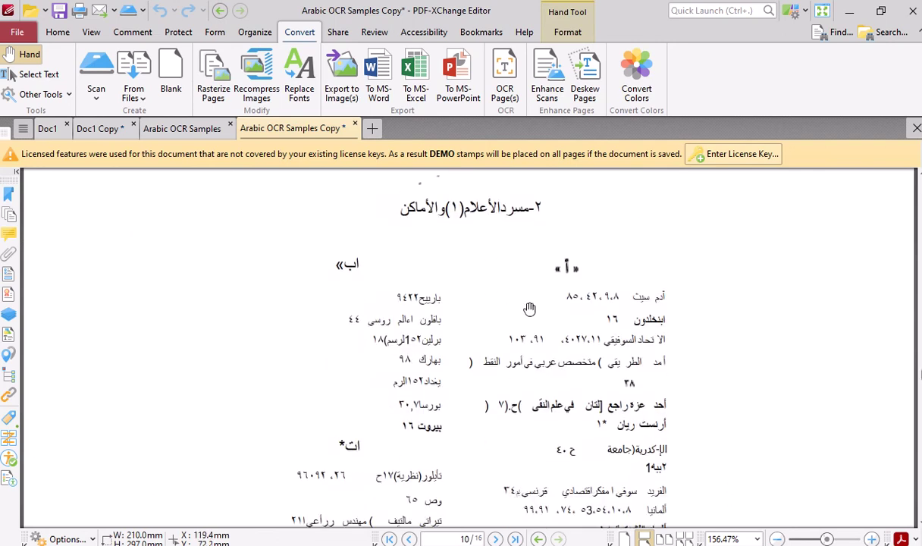
pyautogui.click(179, 128)
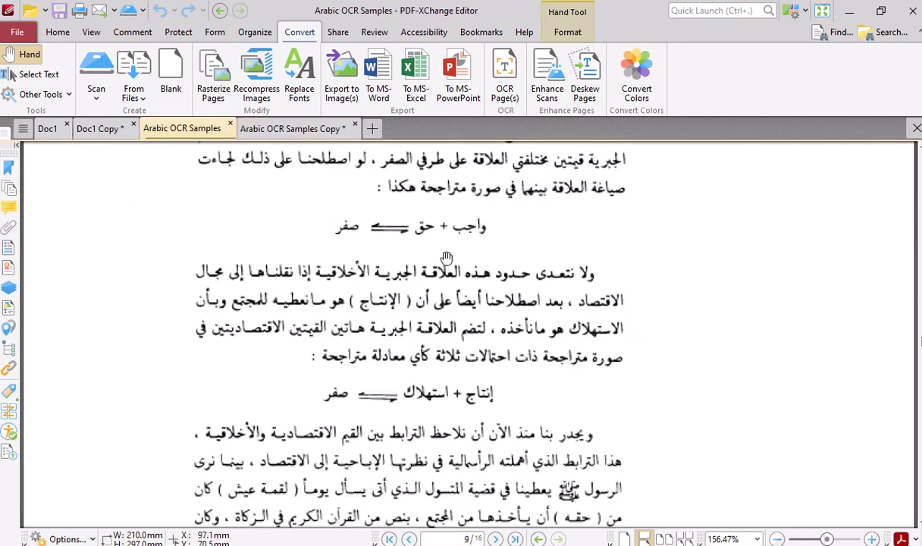
pyautogui.scroll(-10, 424, 273)
pyautogui.scroll(-10, 460, 293)
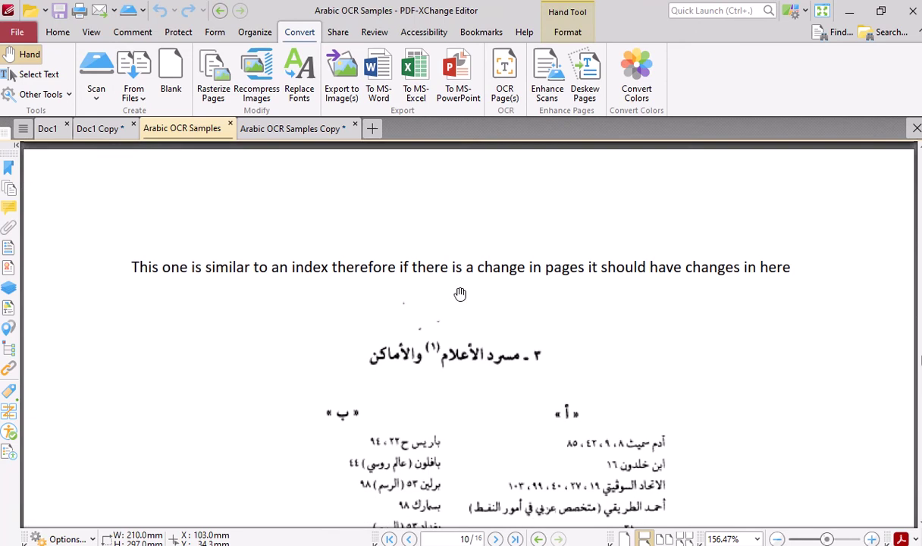
# - Compare the table of contents in the OCR'd copy against the original scan
pyautogui.click(304, 129)
pyautogui.scroll(5, 478, 325)
pyautogui.scroll(3, 477, 325)
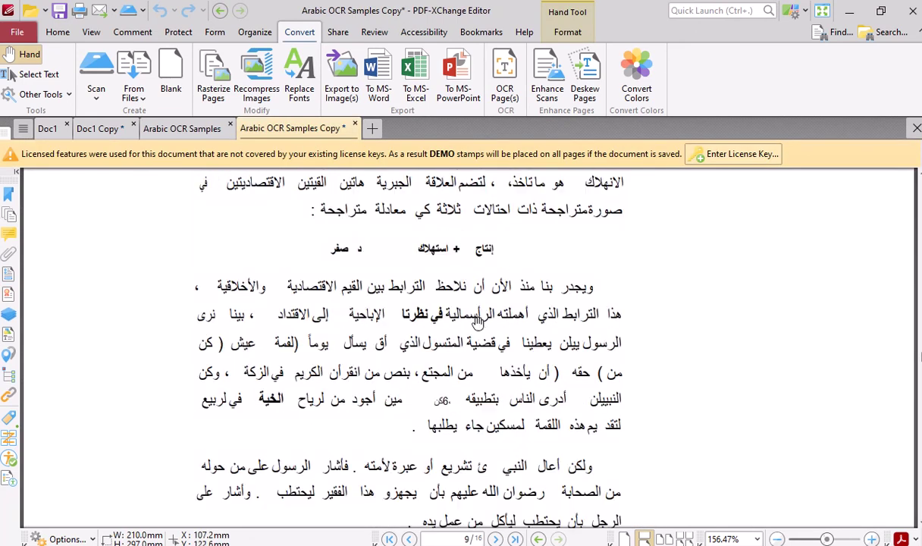
pyautogui.scroll(-10, 477, 323)
pyautogui.scroll(-15, 476, 334)
pyautogui.scroll(-10, 476, 337)
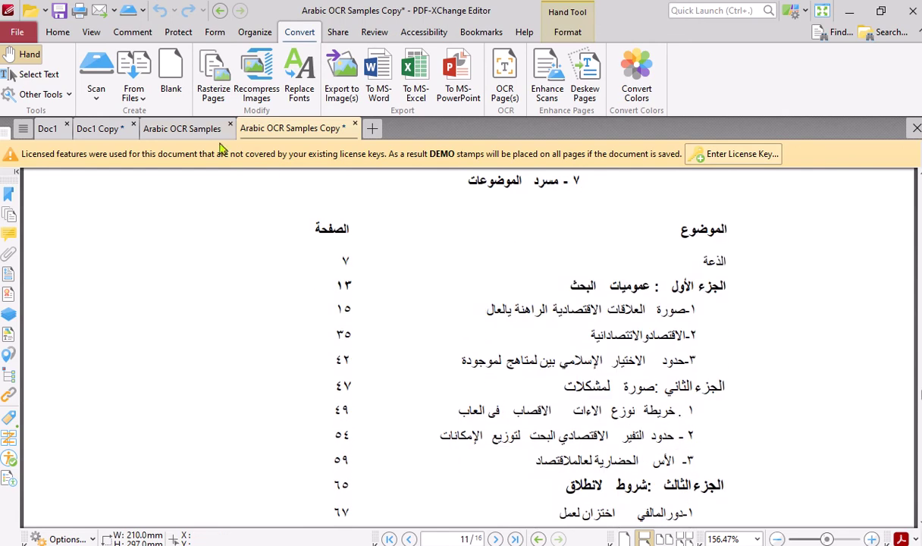
pyautogui.click(196, 133)
pyautogui.scroll(-3, 464, 294)
pyautogui.scroll(-10, 464, 294)
pyautogui.scroll(-3, 465, 303)
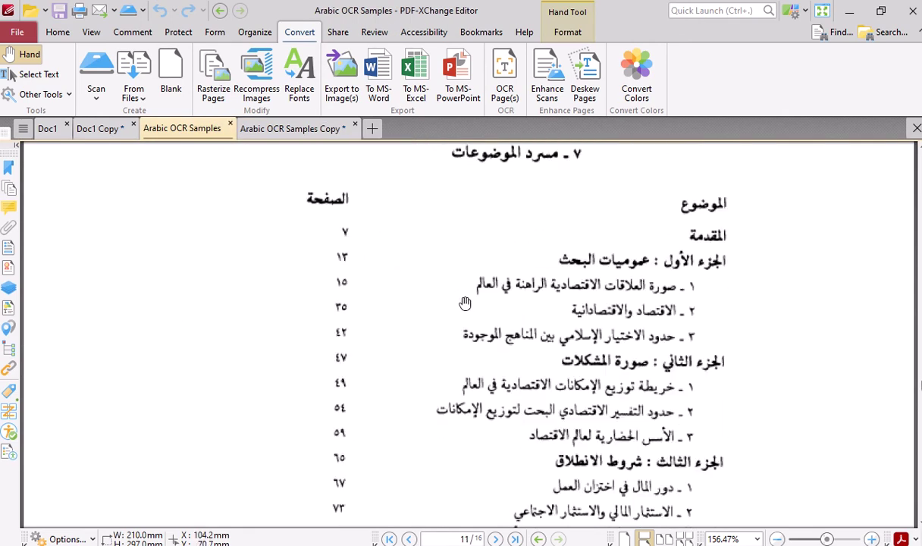
# - Move the copy on to page 12 and view the original's manuscript page 12
pyautogui.click(294, 130)
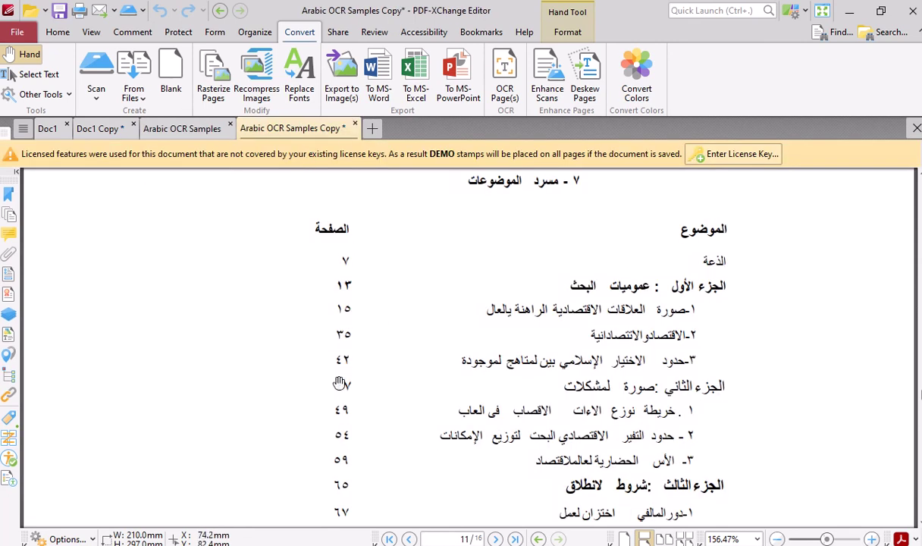
pyautogui.scroll(-2, 525, 323)
pyautogui.scroll(1, 555, 309)
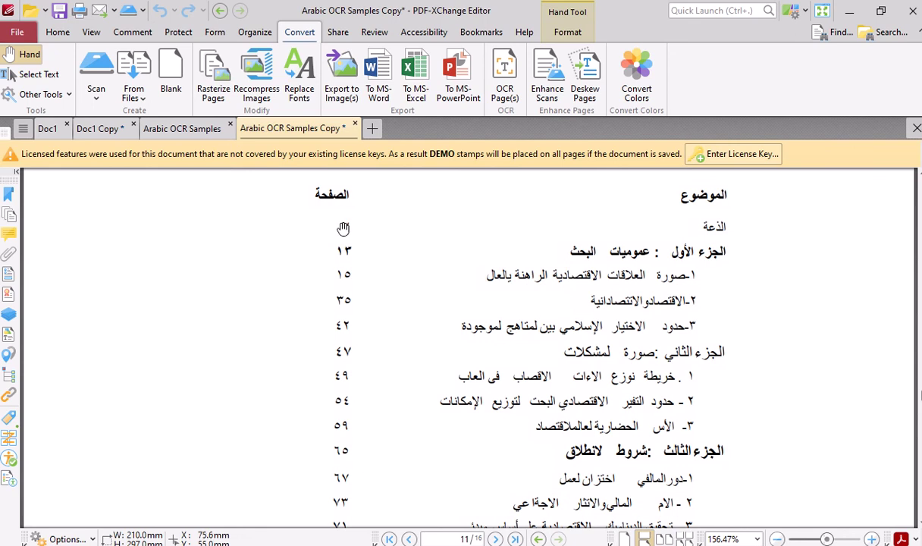
pyautogui.scroll(-5, 390, 288)
pyautogui.scroll(-10, 388, 292)
pyautogui.scroll(-1, 396, 301)
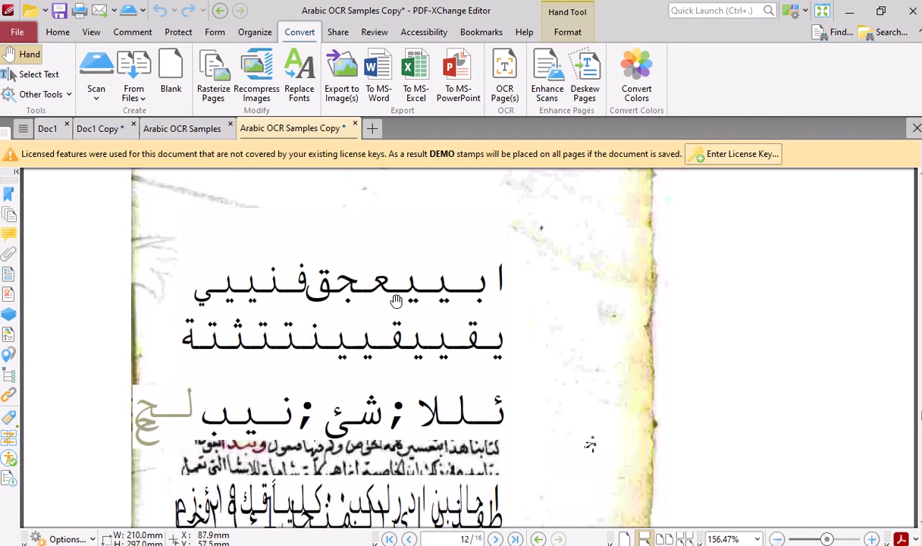
pyautogui.click(172, 133)
pyautogui.scroll(-12, 463, 303)
pyautogui.scroll(-10, 470, 313)
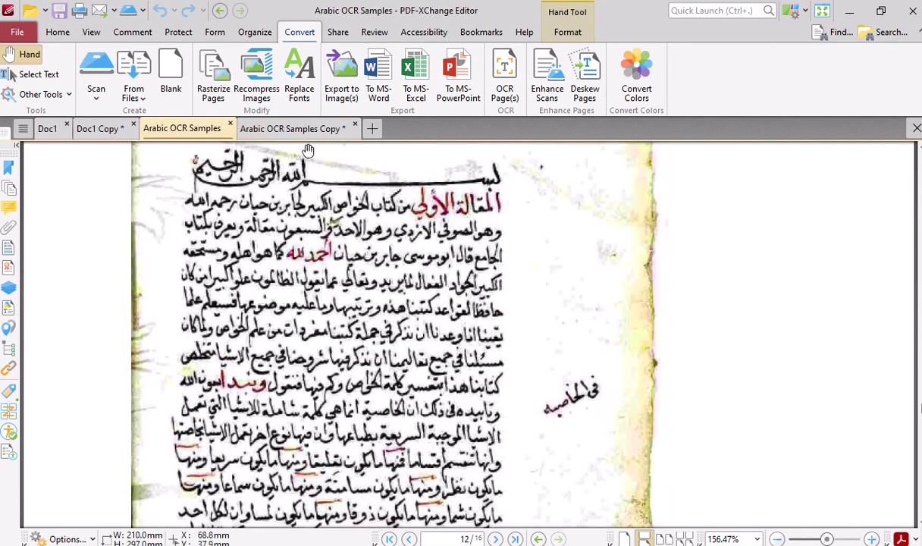
# - Recheck page 12 in both versions, ending on the copy's garbled Arabic lines
pyautogui.click(291, 137)
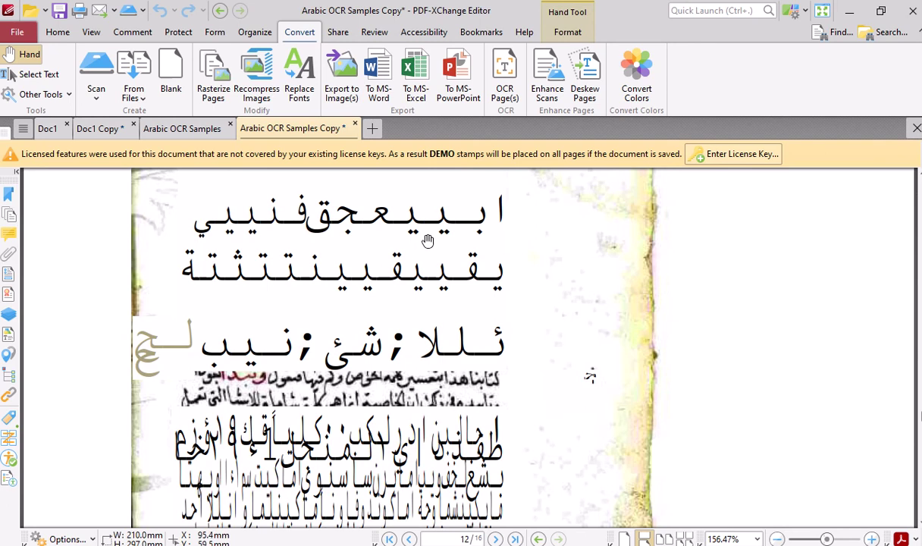
pyautogui.scroll(-6, 428, 241)
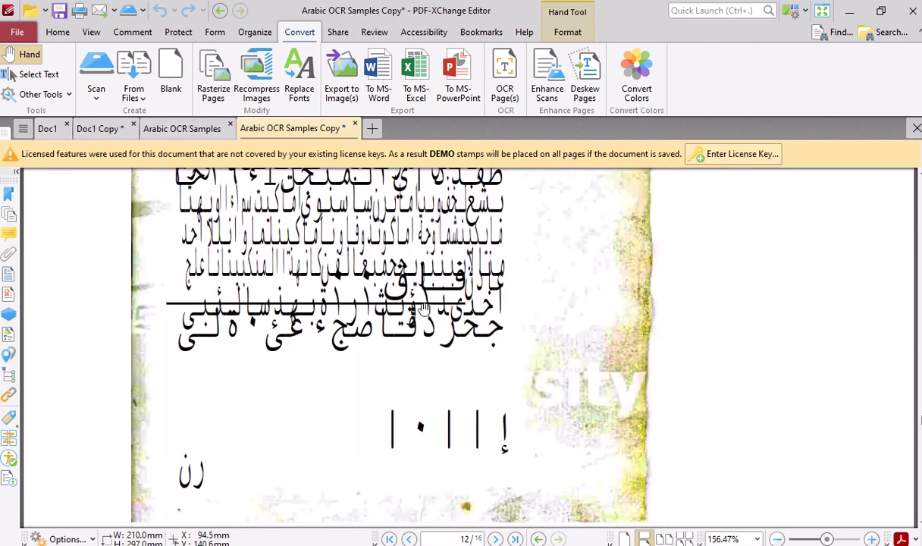
pyautogui.scroll(-3, 422, 311)
pyautogui.scroll(9, 424, 313)
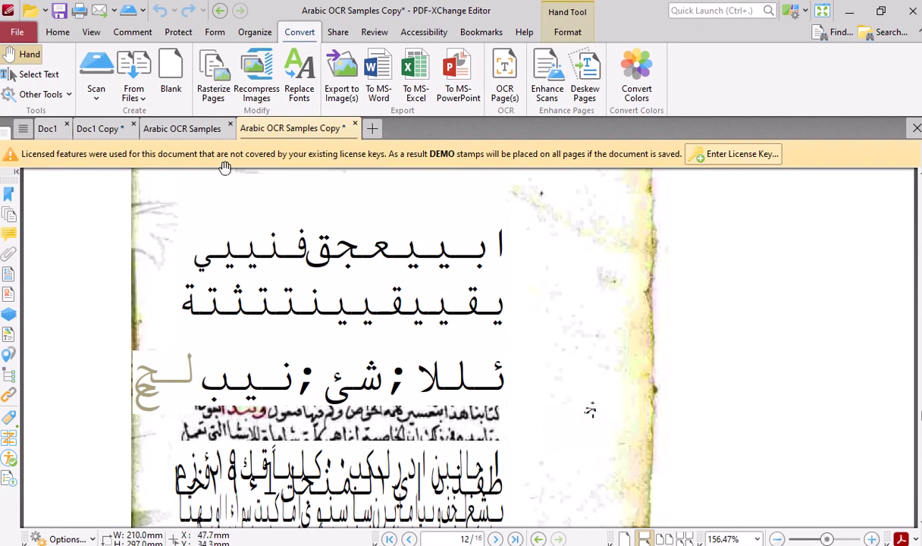
pyautogui.click(193, 131)
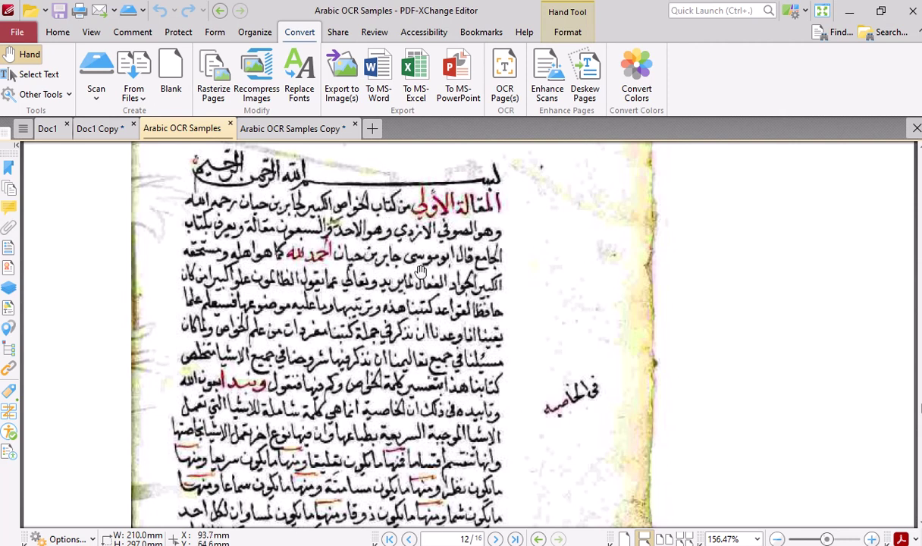
pyautogui.click(288, 129)
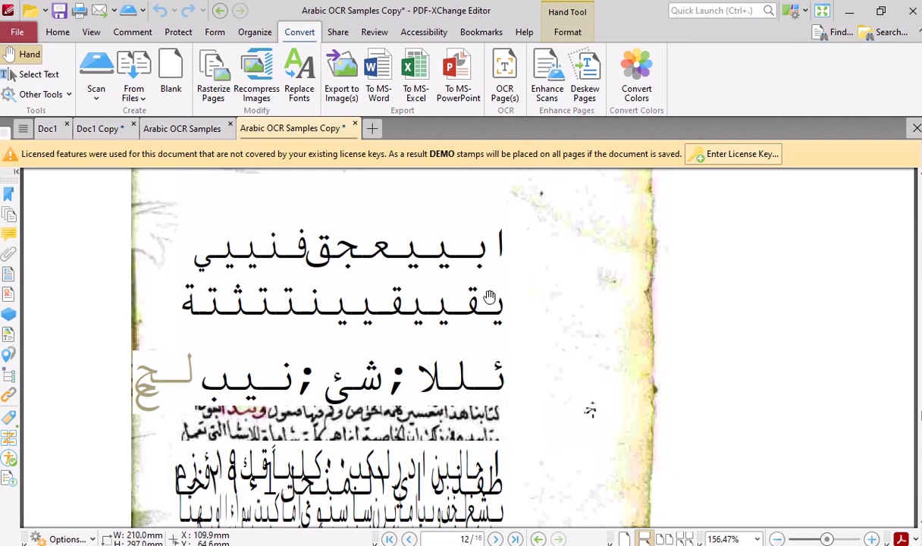
pyautogui.scroll(-5, 542, 274)
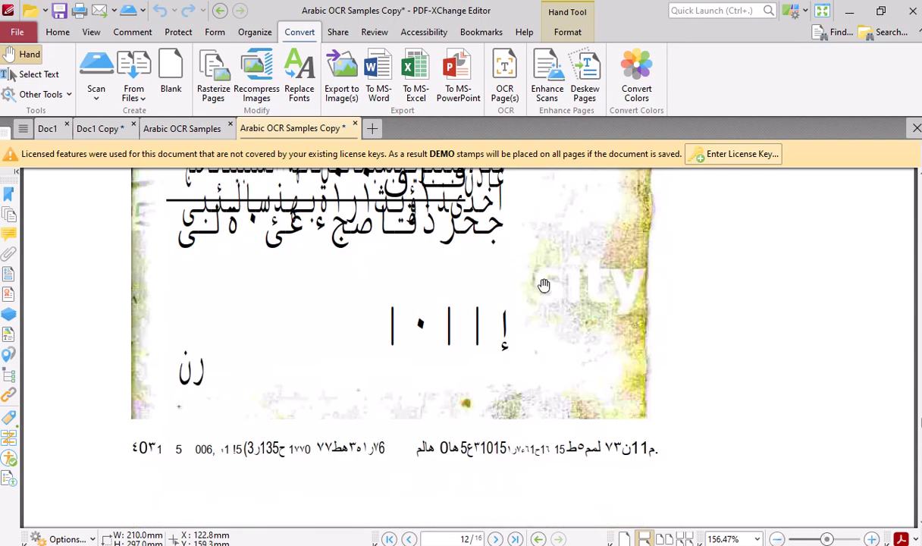
# - Bring the copy to page 13, then view the original's page 13 number grid
pyautogui.scroll(-10, 543, 284)
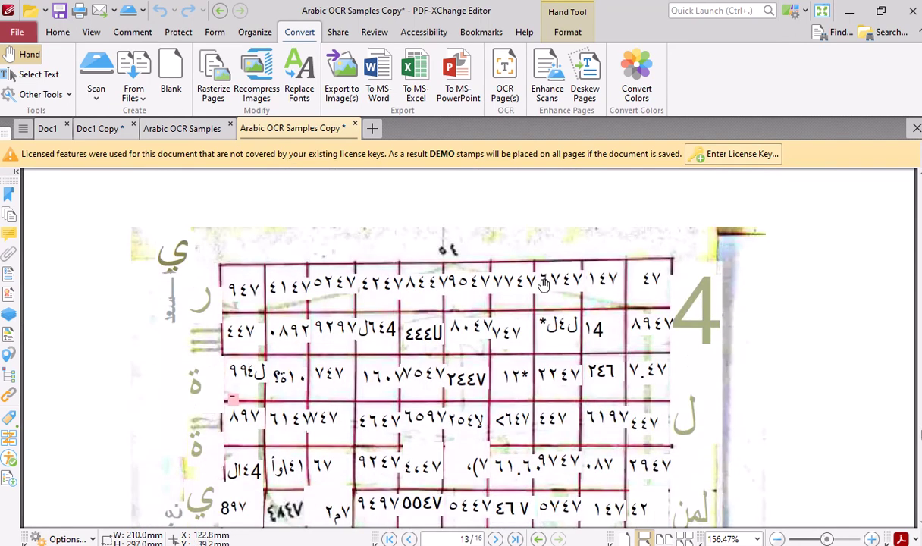
pyautogui.scroll(-1, 543, 285)
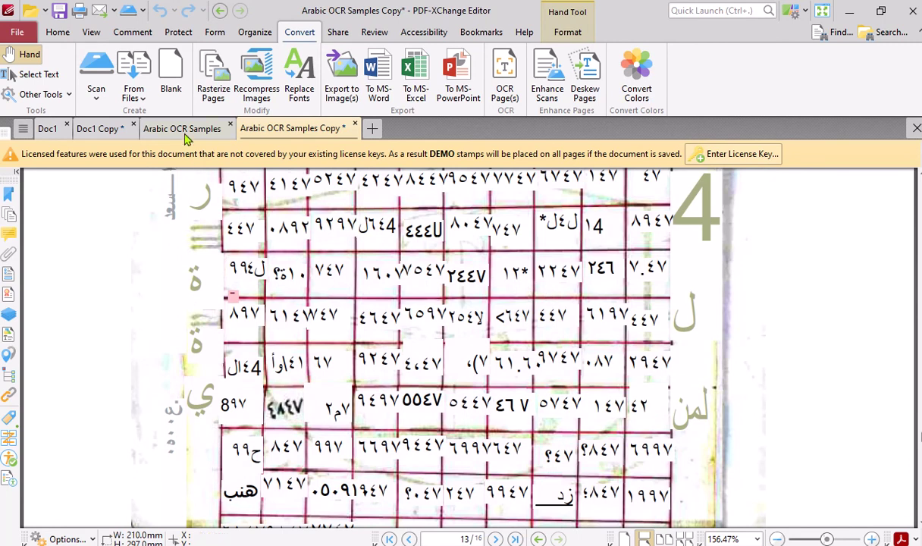
pyautogui.click(182, 129)
pyautogui.scroll(-10, 470, 354)
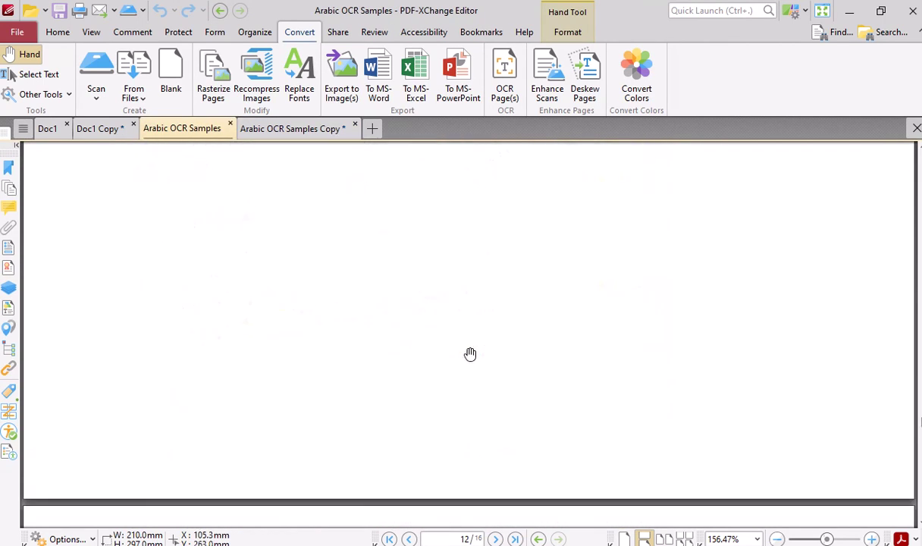
pyautogui.scroll(-10, 470, 354)
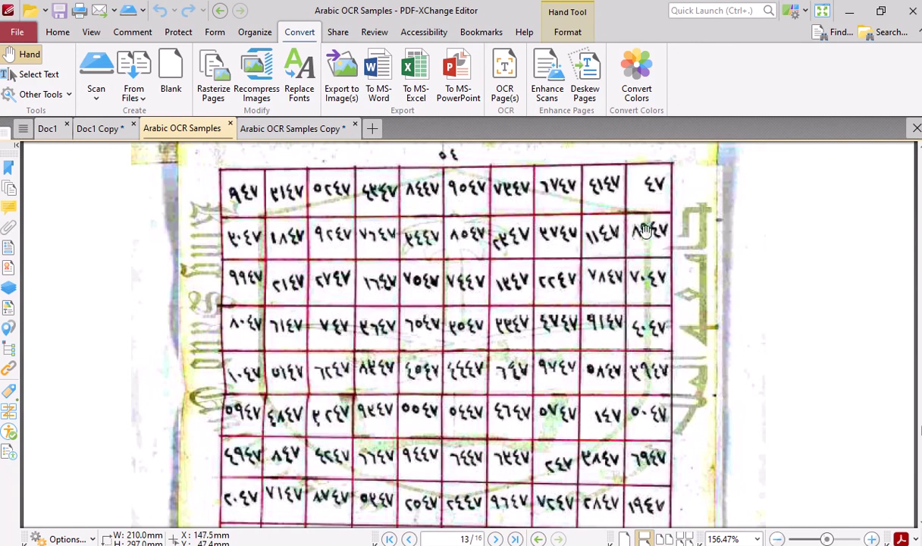
pyautogui.scroll(-1, 639, 243)
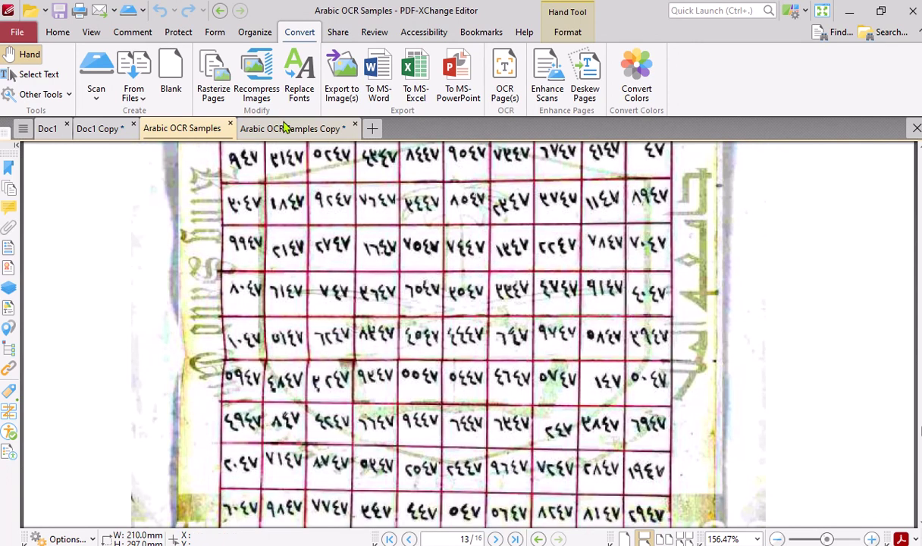
# - Return to the copy's garbled page 13 grid and continue to page 14's Platonic-solids figure
pyautogui.click(285, 127)
pyautogui.scroll(2, 547, 216)
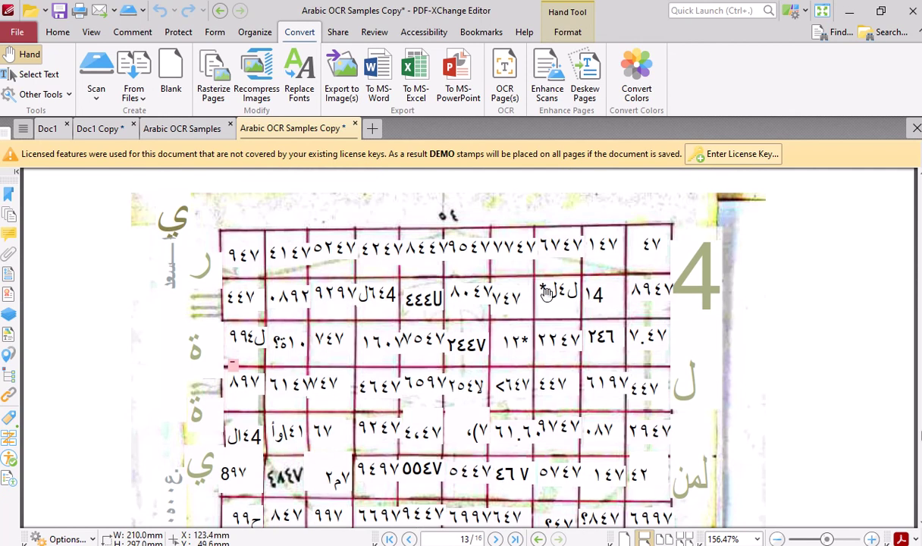
pyautogui.scroll(-1, 558, 295)
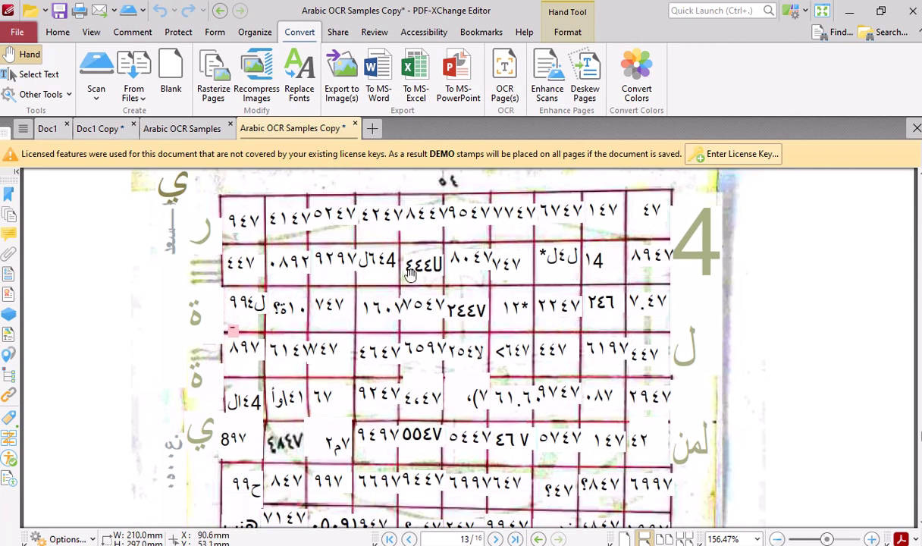
pyautogui.scroll(-3, 455, 295)
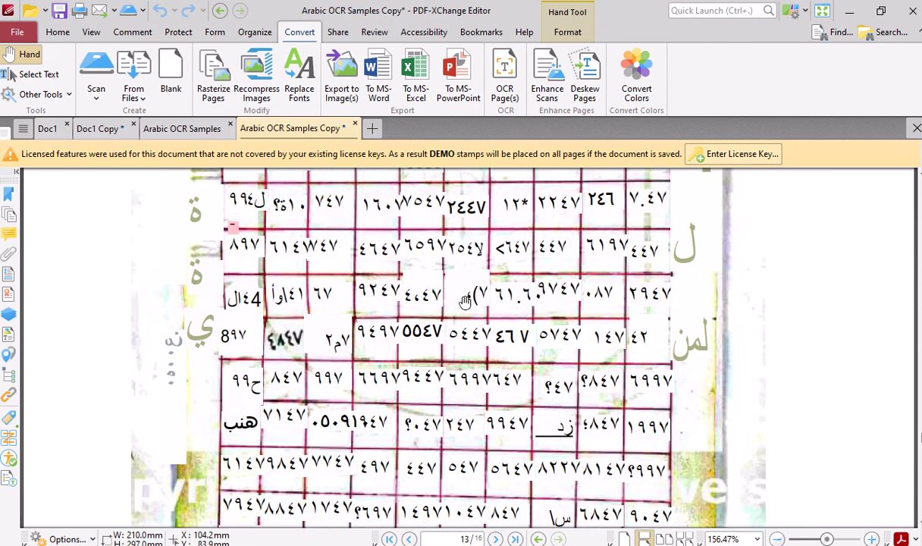
pyautogui.scroll(-2, 465, 301)
pyautogui.scroll(-2, 464, 352)
pyautogui.scroll(-20, 463, 353)
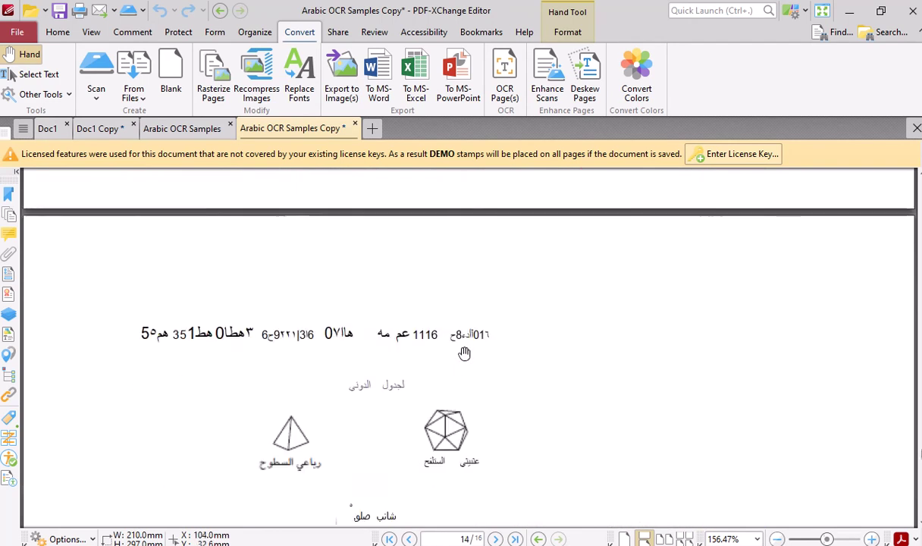
# - Compare the page 14 weekday table in the original and the OCR'd copy
pyautogui.scroll(-6, 464, 353)
pyautogui.scroll(1, 464, 349)
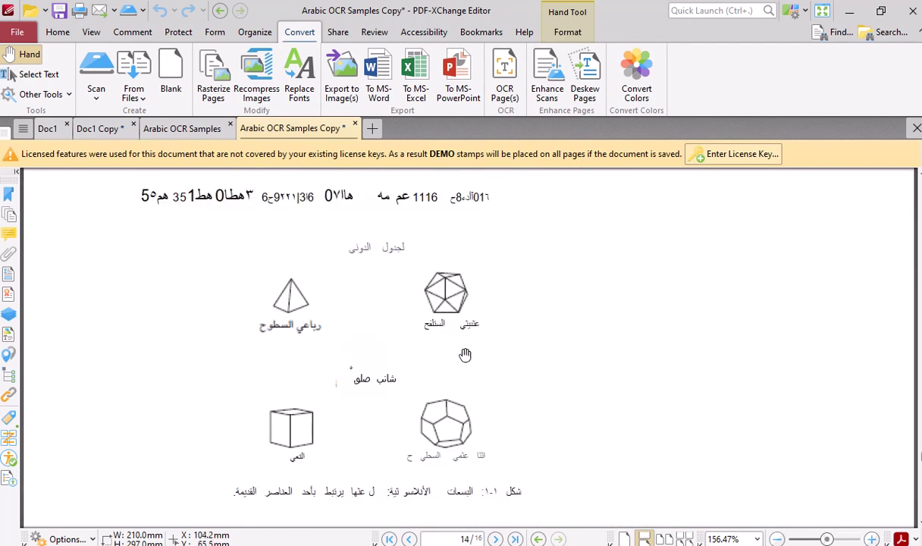
pyautogui.click(144, 128)
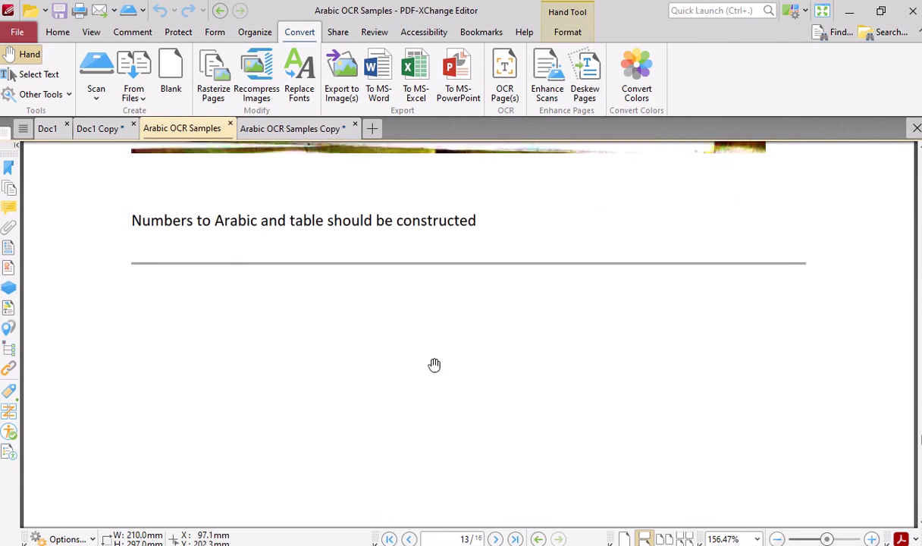
pyautogui.scroll(-6, 434, 365)
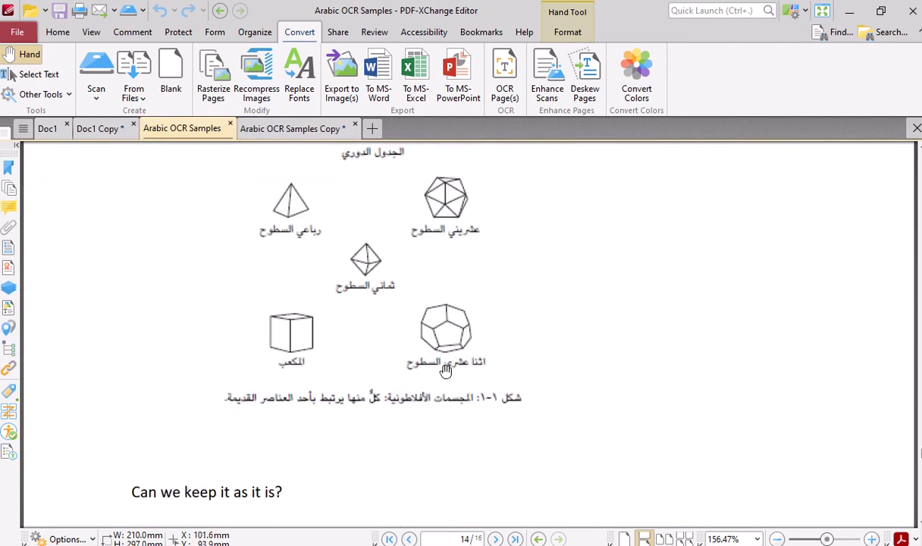
pyautogui.click(276, 129)
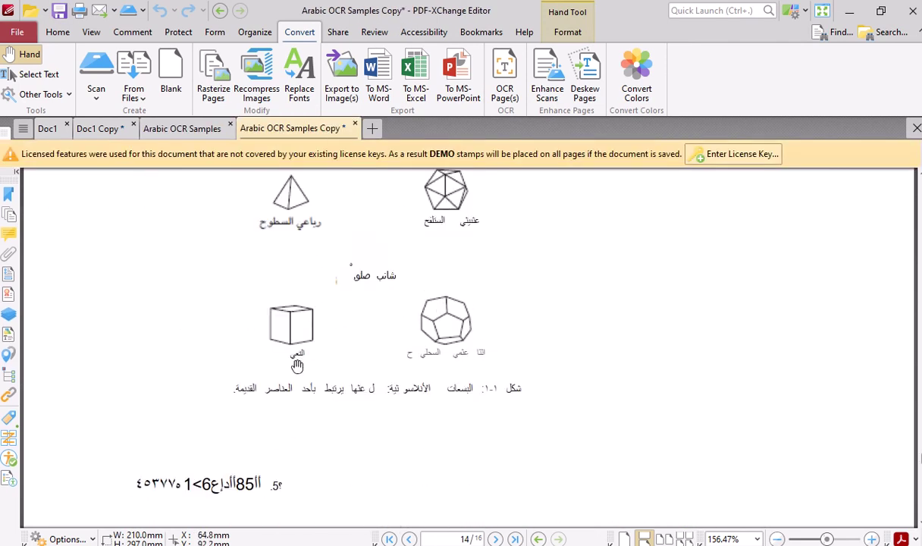
pyautogui.scroll(-4, 303, 389)
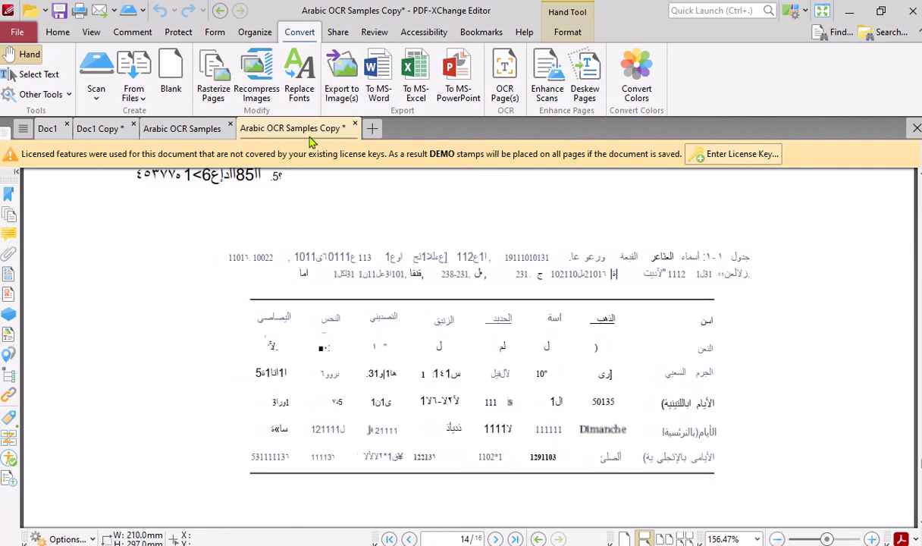
# - Return to the original and move it on to page 15's acids-and-bases weights table
pyautogui.click(182, 129)
pyautogui.scroll(-5, 483, 313)
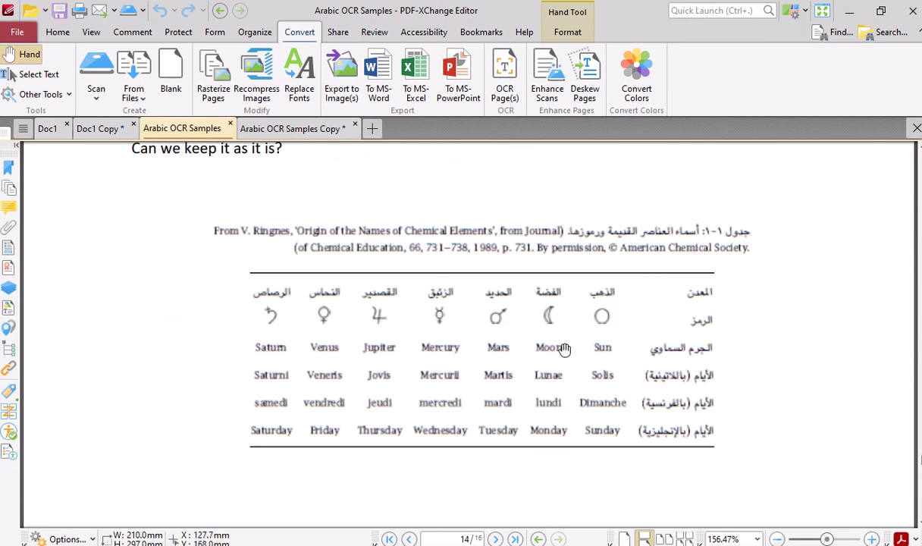
pyautogui.scroll(-10, 565, 348)
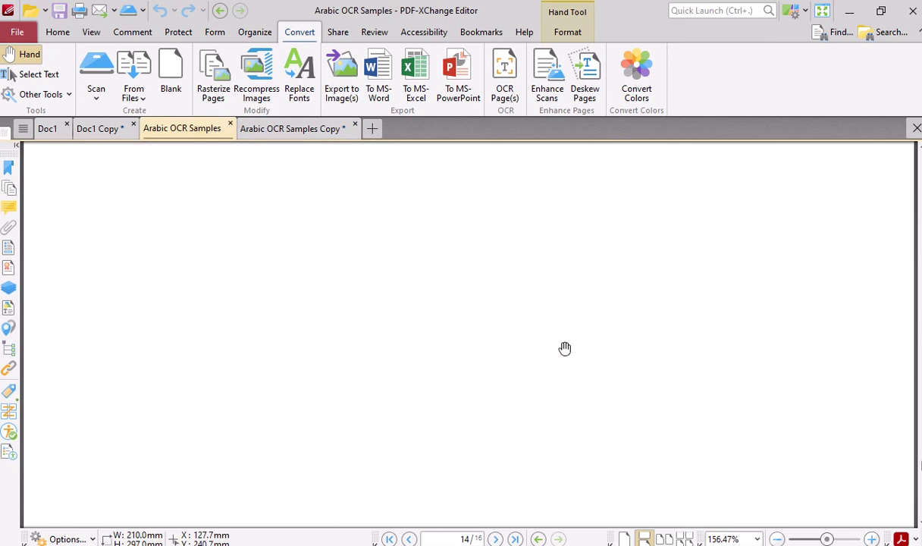
pyautogui.scroll(-10, 565, 348)
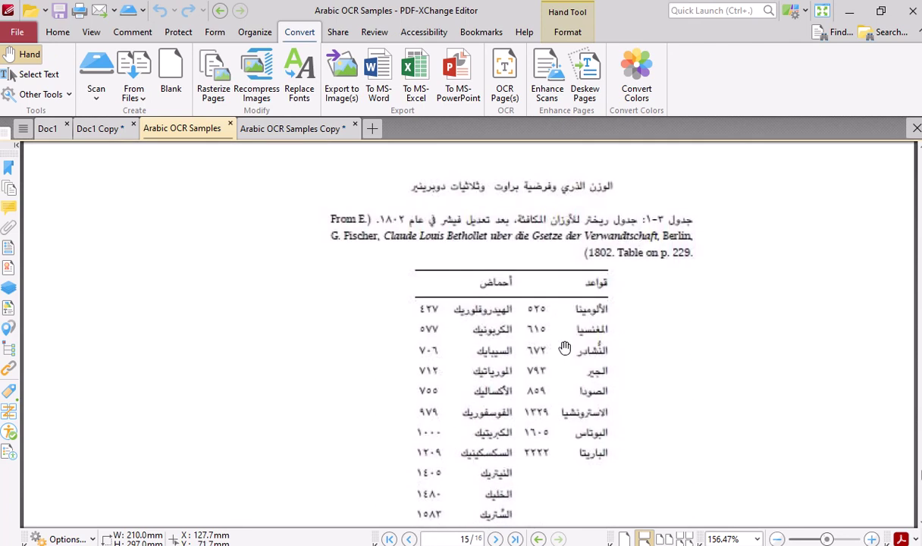
# - Compare page 15 of the OCR'd copy with the original, continuing the original to page 16
pyautogui.scroll(-3, 565, 347)
pyautogui.click(264, 133)
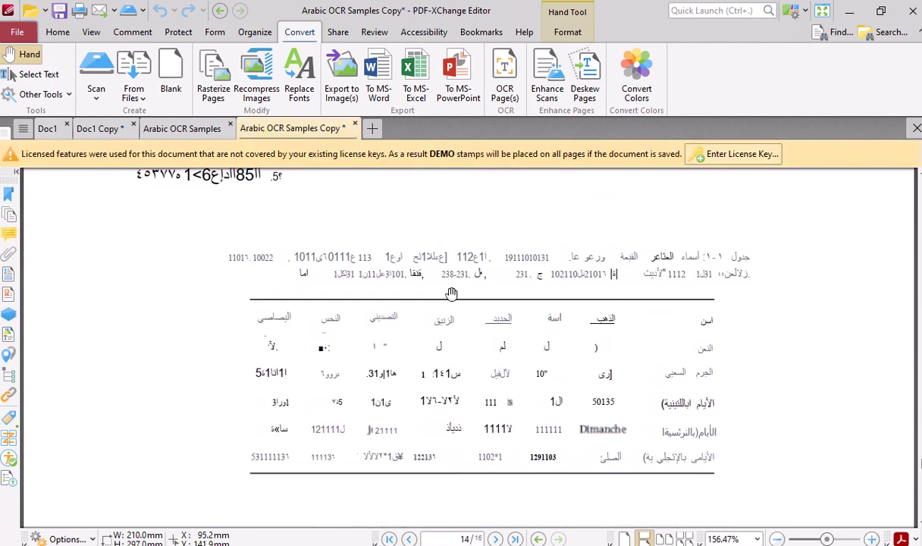
pyautogui.scroll(-8, 462, 323)
pyautogui.scroll(-9, 462, 325)
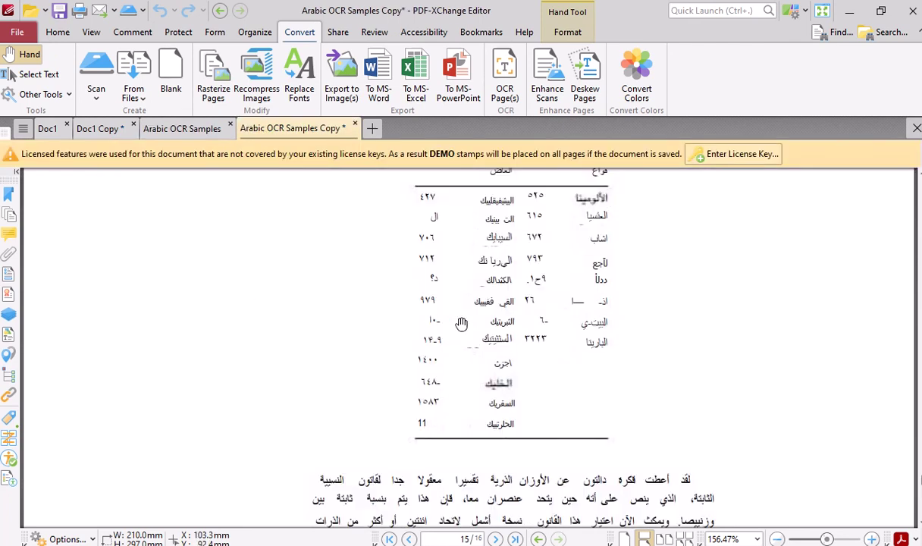
pyautogui.click(179, 127)
pyautogui.scroll(-7, 610, 333)
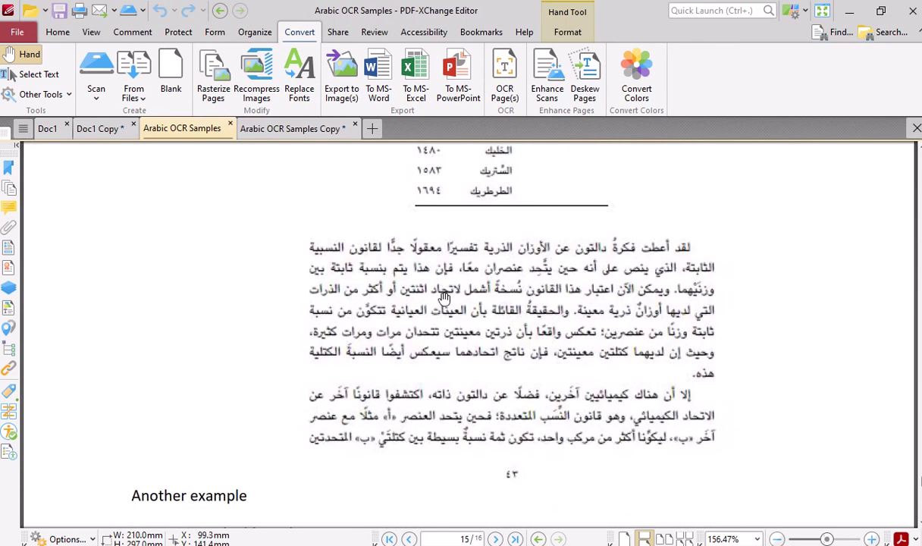
pyautogui.scroll(-16, 538, 324)
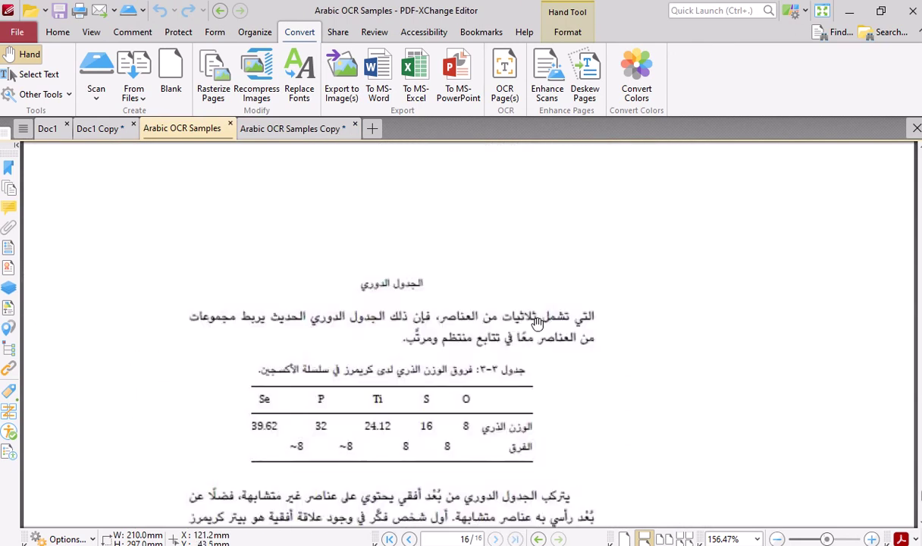
pyautogui.scroll(-7, 538, 324)
pyautogui.scroll(-1, 490, 302)
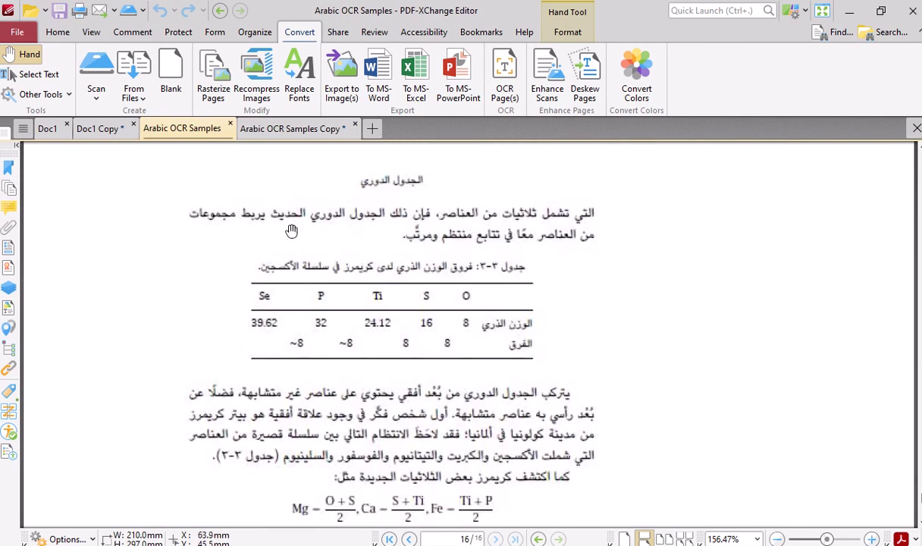
pyautogui.scroll(-2, 425, 301)
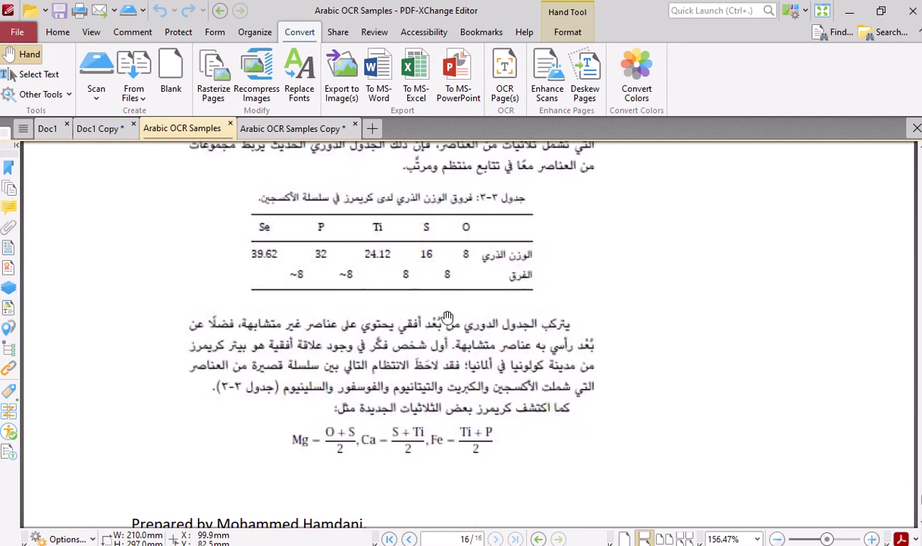
# - View the copy's final page 16, where the weight table and equations come out garbled
pyautogui.click(285, 130)
pyautogui.scroll(-10, 434, 332)
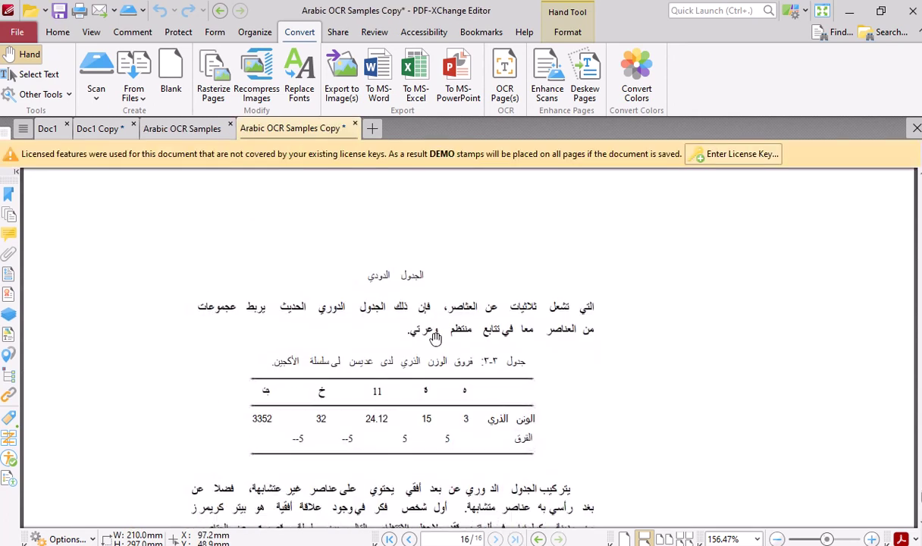
pyautogui.scroll(-2, 435, 338)
pyautogui.scroll(-15, 435, 338)
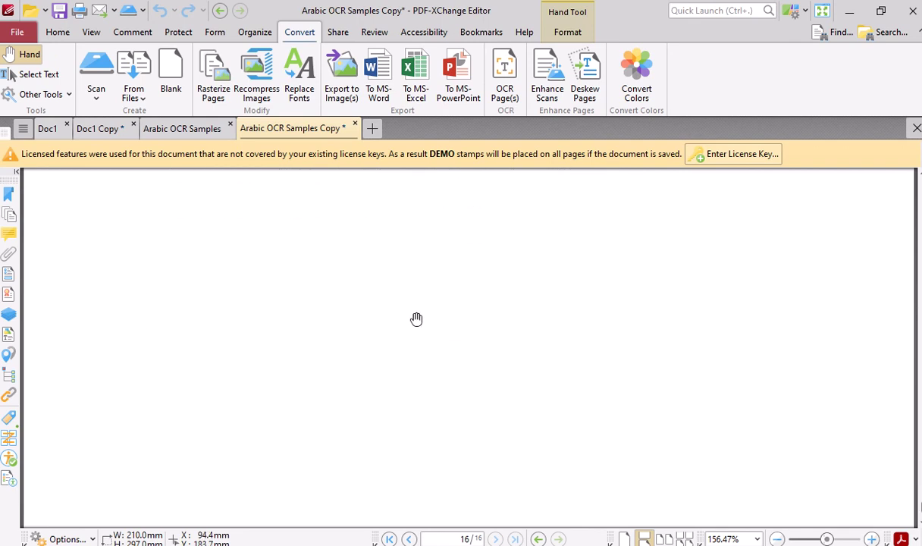
# - Show the original at page 16's atomic-weight table and Mg/Ca/Fe equations
pyautogui.click(194, 136)
pyautogui.scroll(-10, 501, 380)
pyautogui.scroll(5, 501, 380)
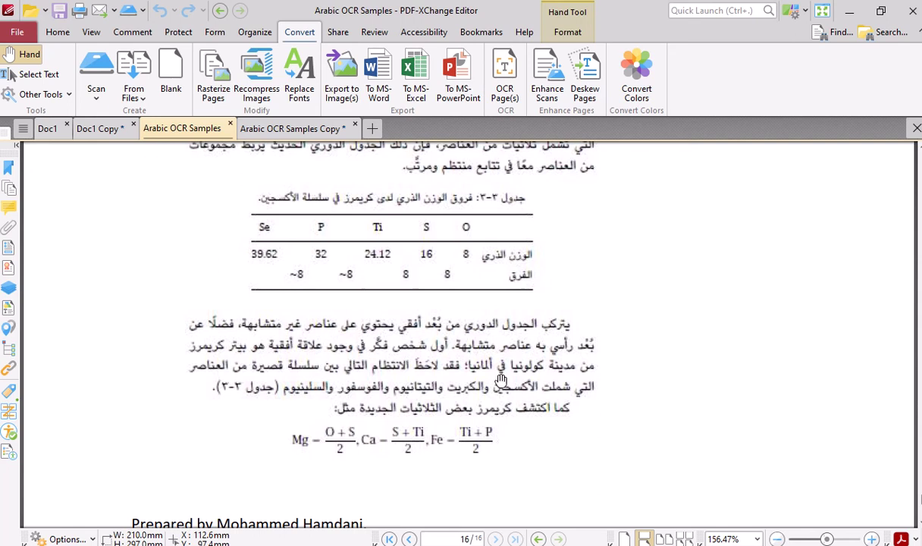
pyautogui.scroll(1, 463, 313)
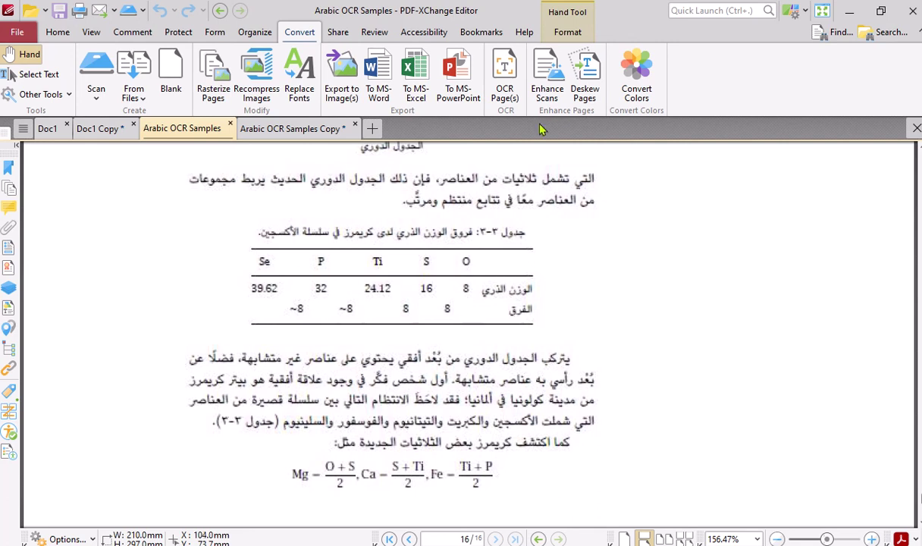
# - Look through the Home, View, Comment, Protect, Form and Organize ribbon tabs
pyautogui.moveTo(428, 10)
pyautogui.click(58, 32)
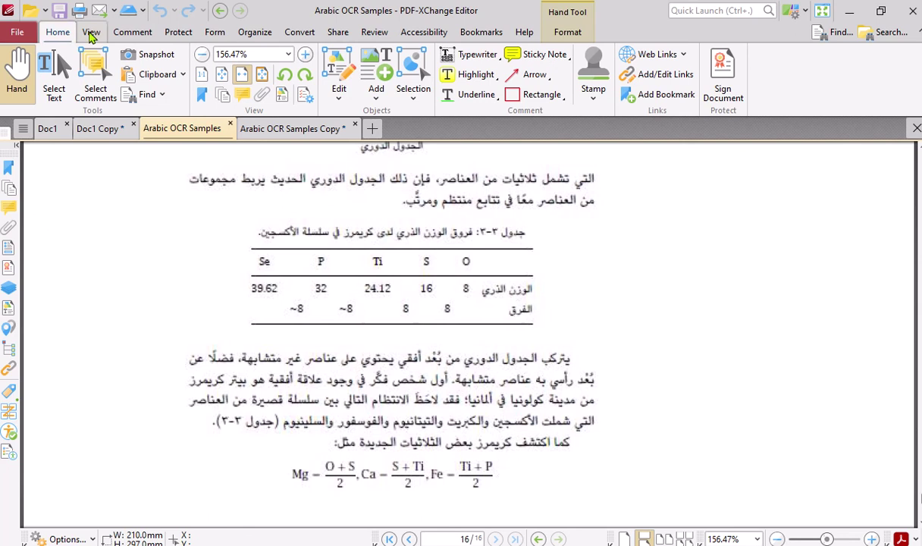
pyautogui.click(91, 33)
pyautogui.click(137, 35)
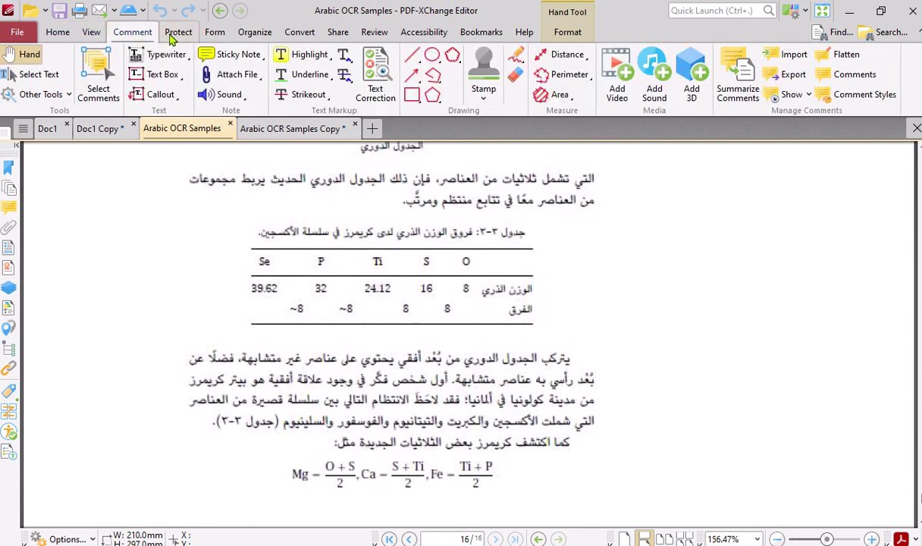
pyautogui.click(179, 34)
pyautogui.click(214, 33)
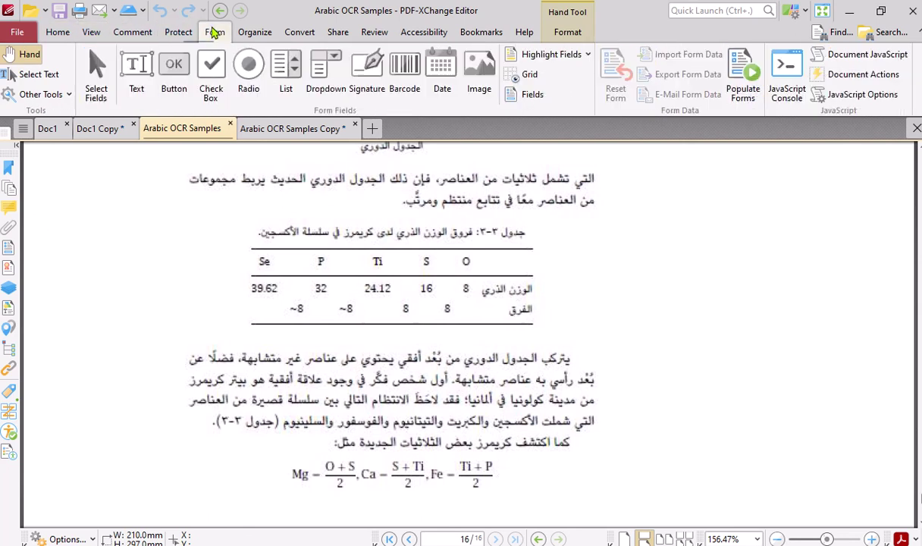
pyautogui.click(257, 35)
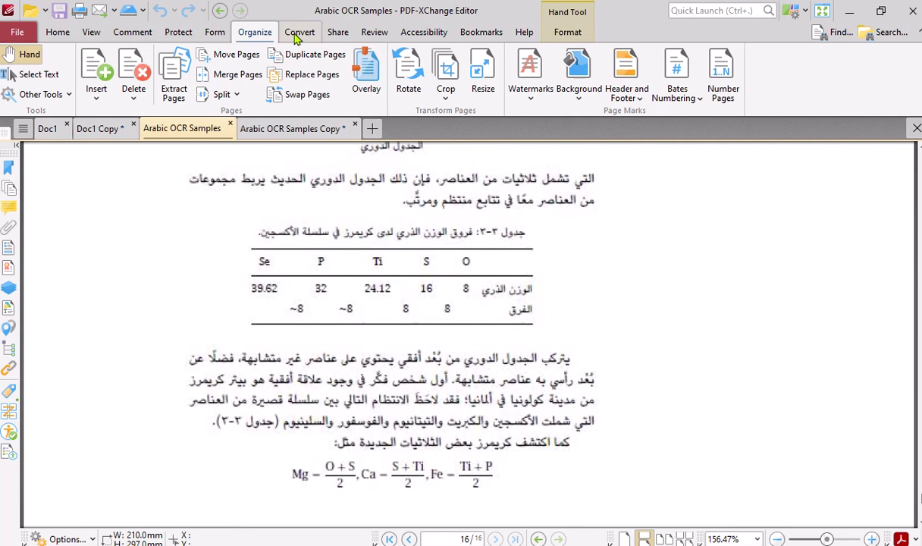
# - Continue through Convert, Share, Review, Accessibility, Bookmarks, Help and the hand tool's Format properties
pyautogui.click(297, 35)
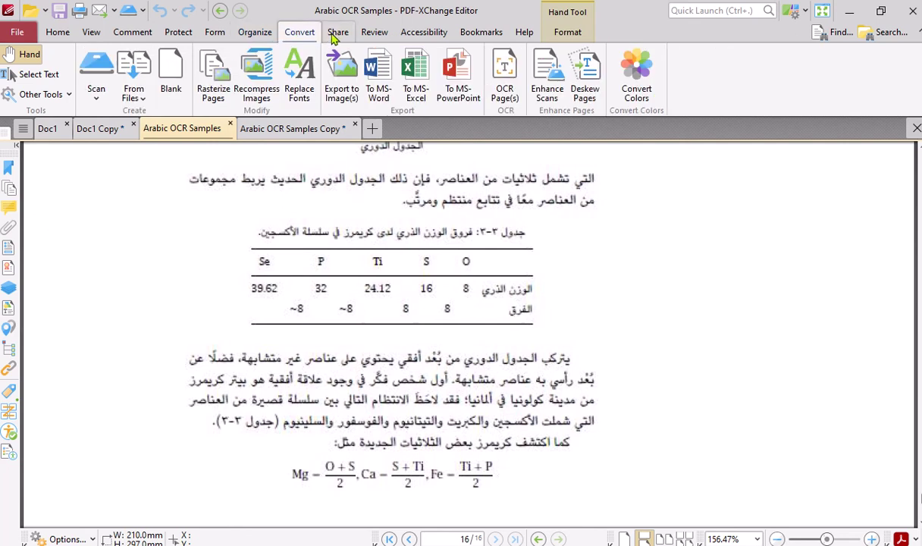
pyautogui.click(336, 35)
pyautogui.click(377, 35)
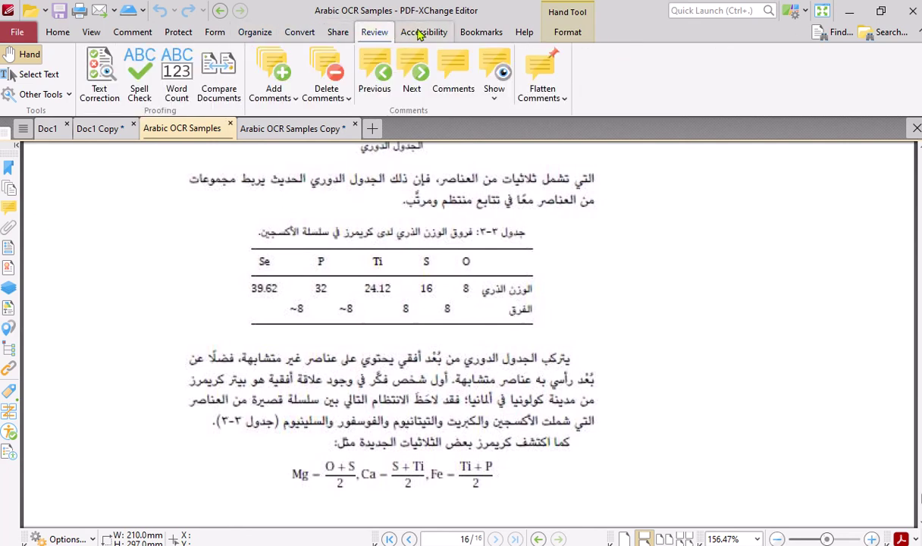
pyautogui.click(416, 35)
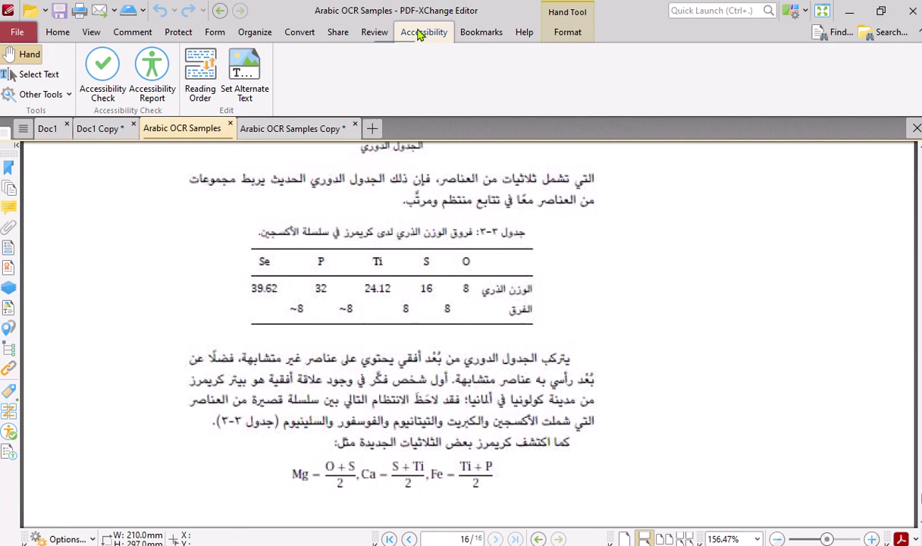
pyautogui.click(471, 34)
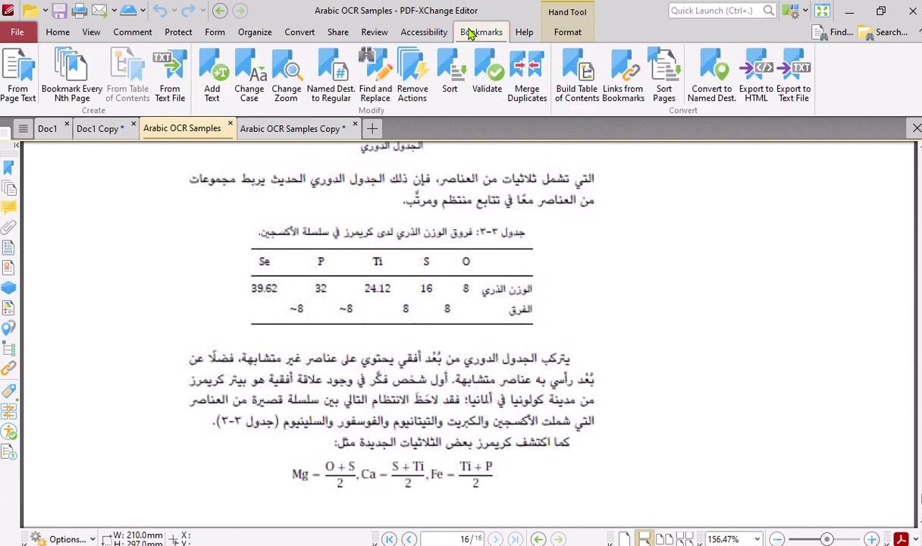
pyautogui.click(525, 37)
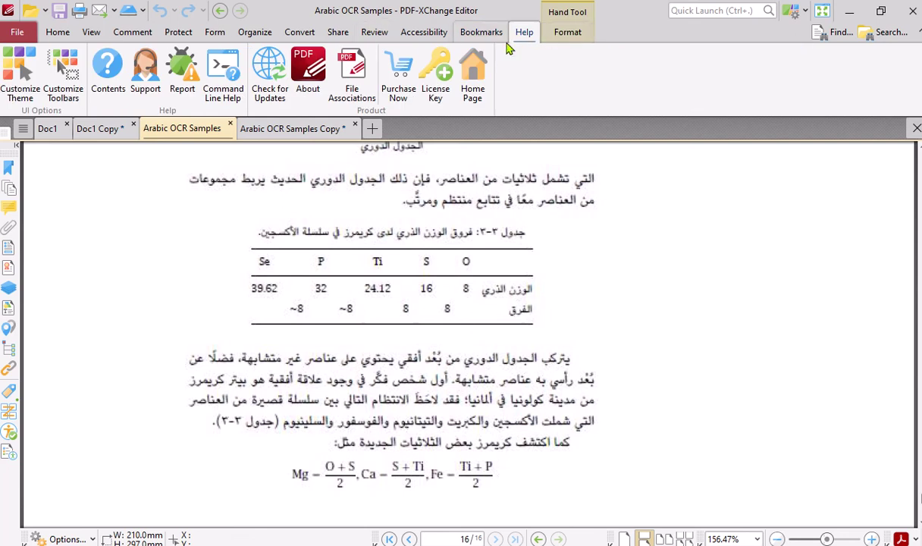
pyautogui.click(561, 36)
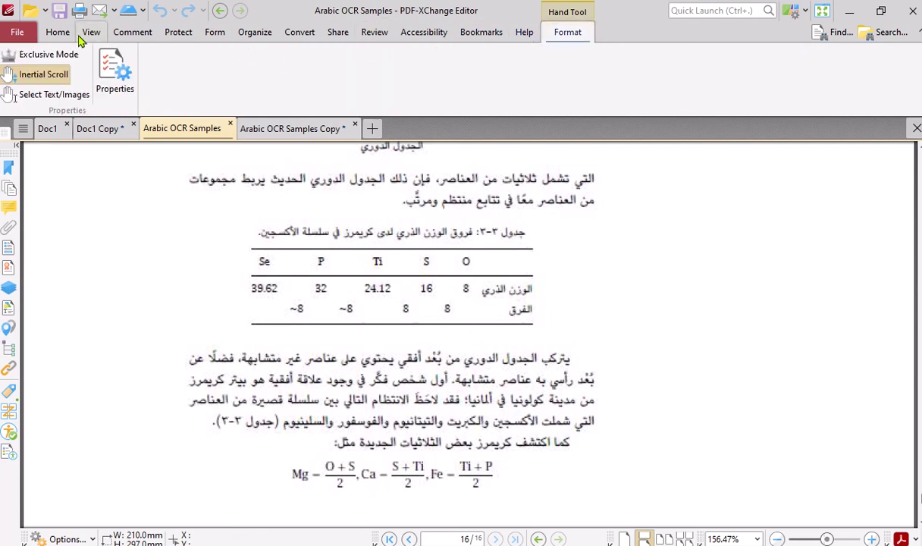